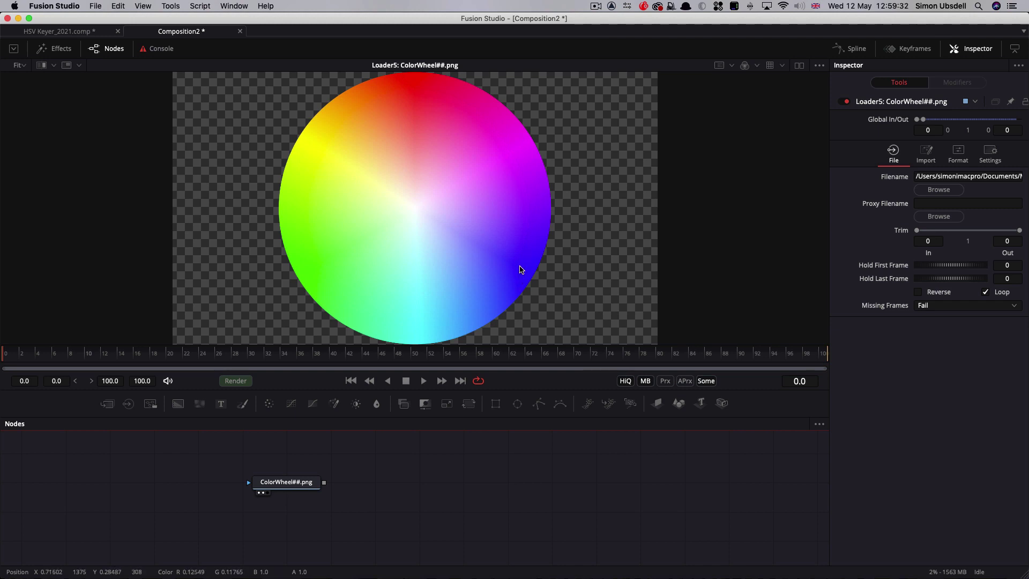
Add a Chroma Keyer after the ColorWheel node, show it in the viewer and key out a yellow-orange patch of the wheel
left_click(286, 483)
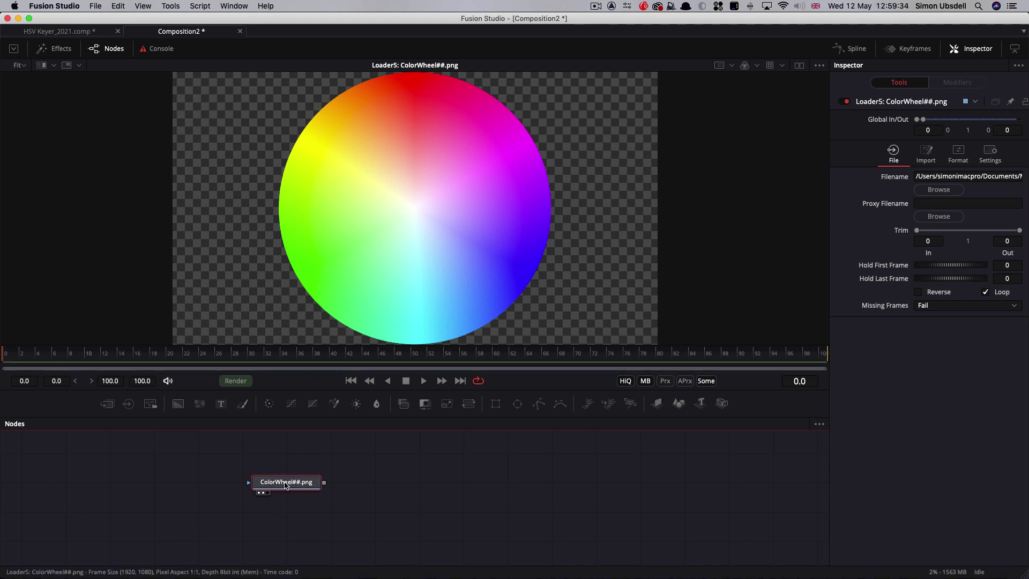
key("shift+space")
type("chr")
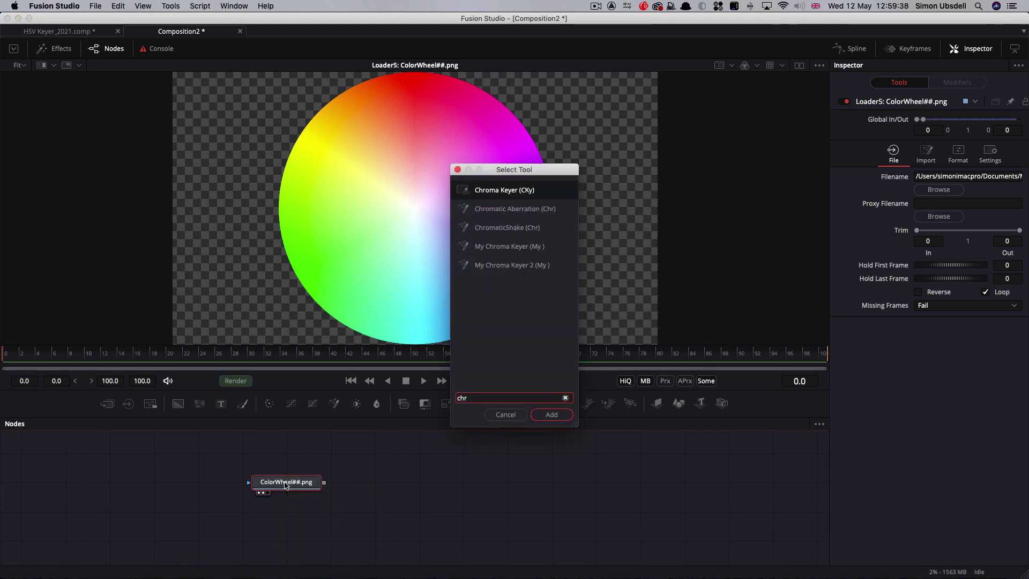
key("Return")
key("1")
left_click_drag(315, 139, 332, 157)
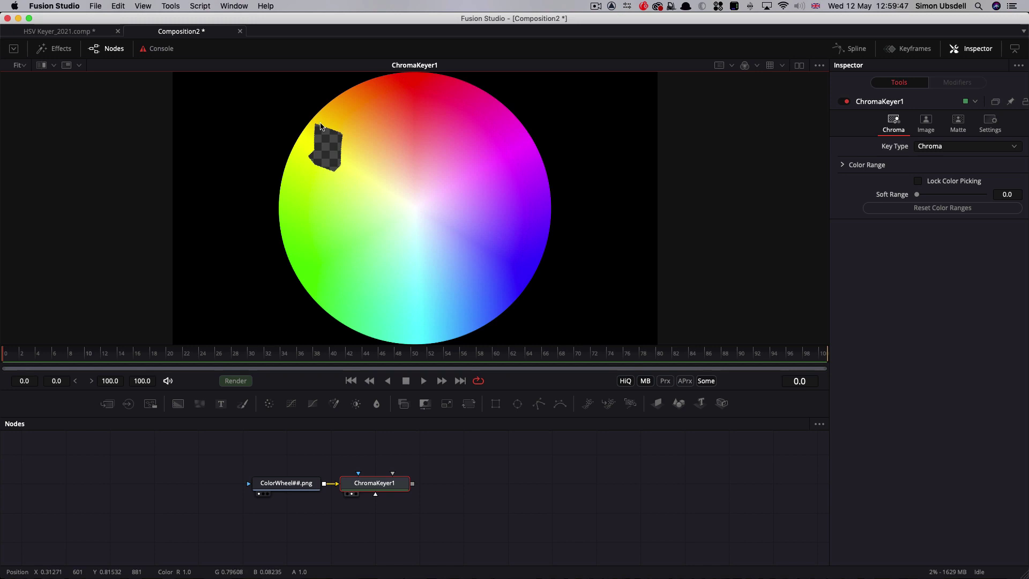
Try the Chroma Keyer's Soft Range and look over its Matte settings
left_click_drag(916, 194, 874, 179)
left_click(958, 122)
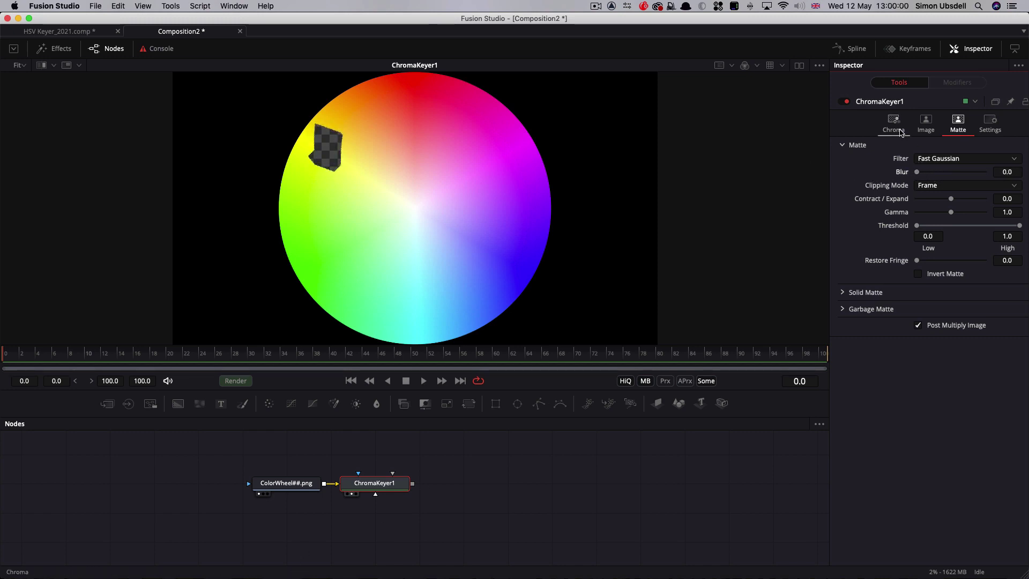
left_click(893, 122)
left_click(388, 486)
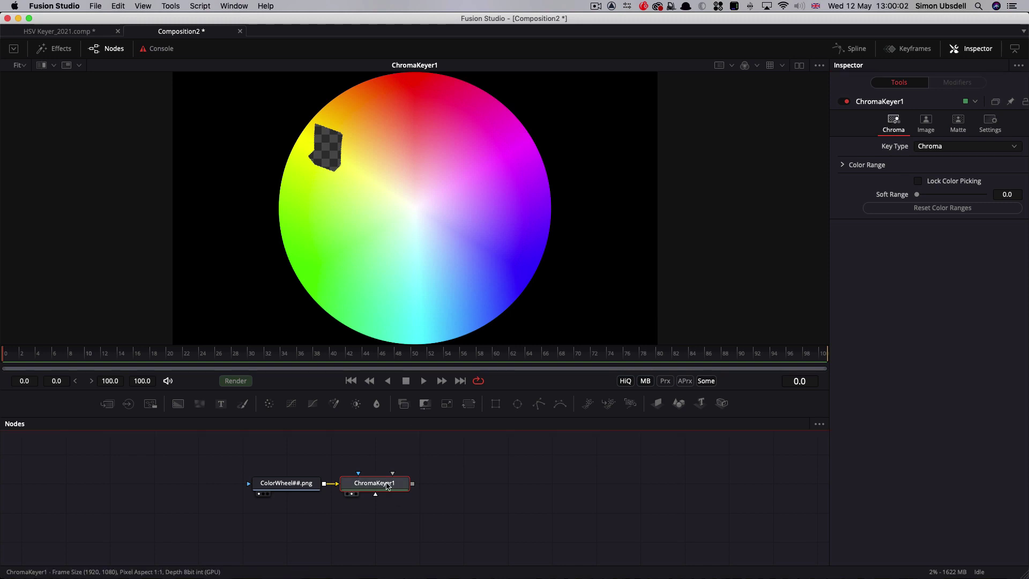
Set the Chroma Keyer's key type to Color, key out a yellow patch and raise the Soft Range to 0.0898
left_click(939, 147)
left_click(939, 158)
left_click_drag(306, 156, 327, 176)
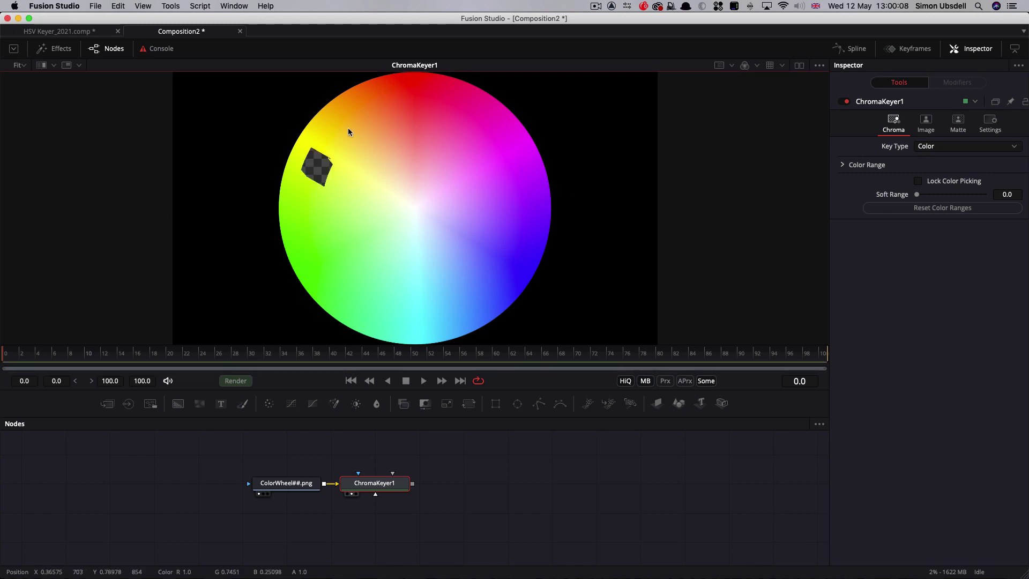
left_click_drag(917, 194, 946, 203)
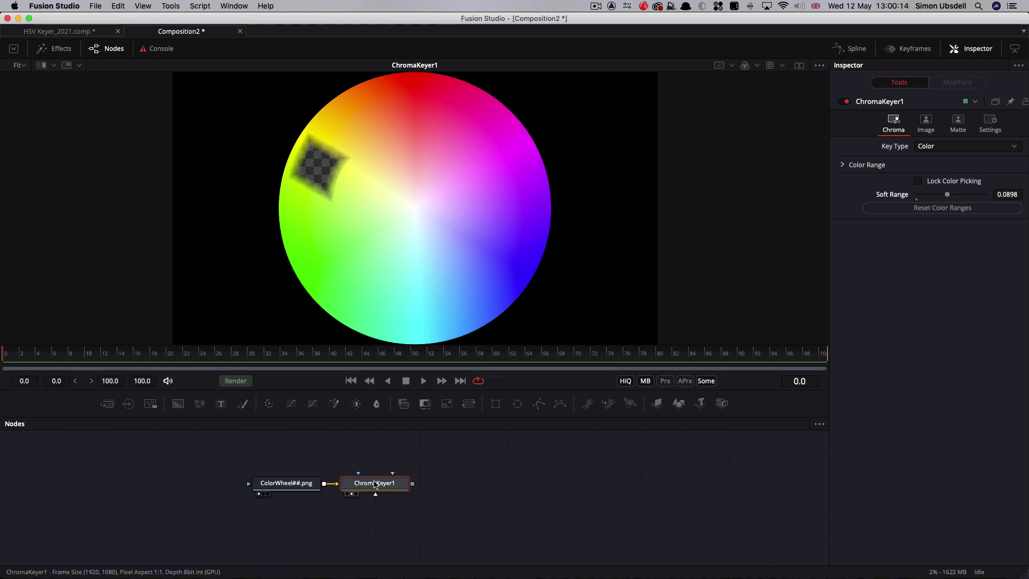
Delete the Chroma Keyer node from the flow
left_click_drag(376, 486, 419, 460)
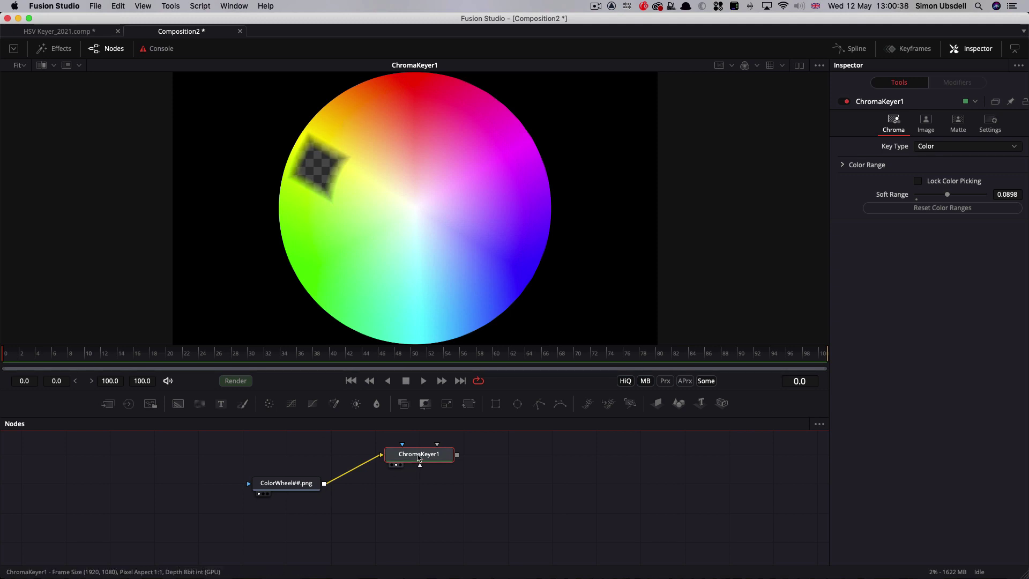
mouse_move(418, 457)
key("Delete")
Add a Background node named ColorPicker and place it directly beneath the ColorWheel node, moving ColorWheel up to make room
left_click_drag(277, 489, 277, 463)
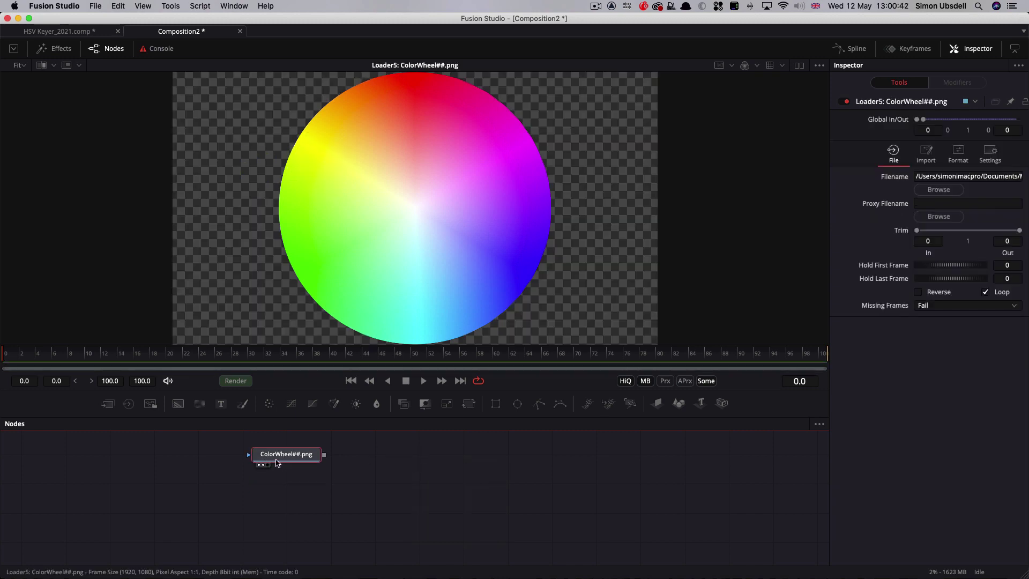
left_click(337, 505)
key("shift+space")
type("bg")
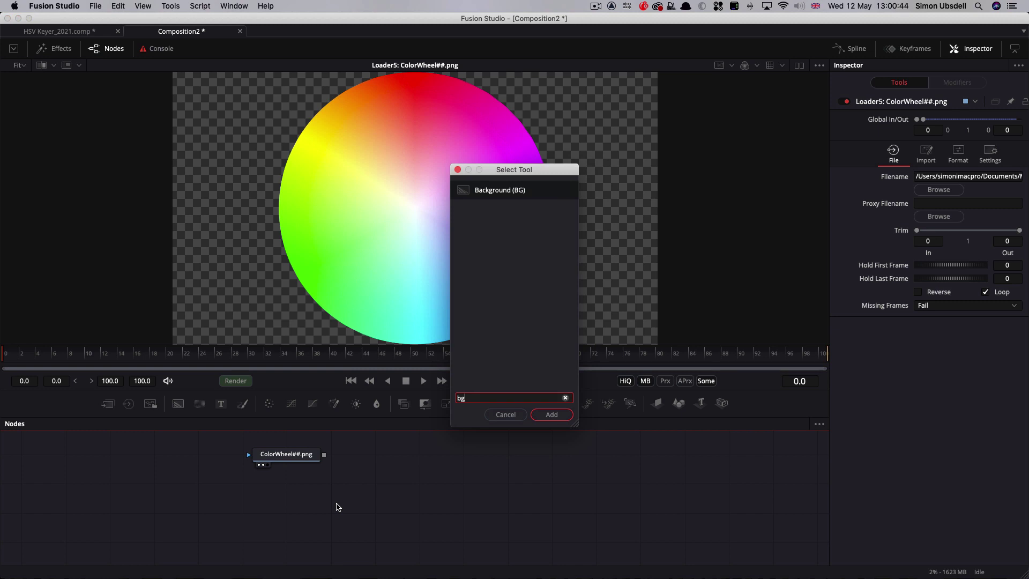
key("Return")
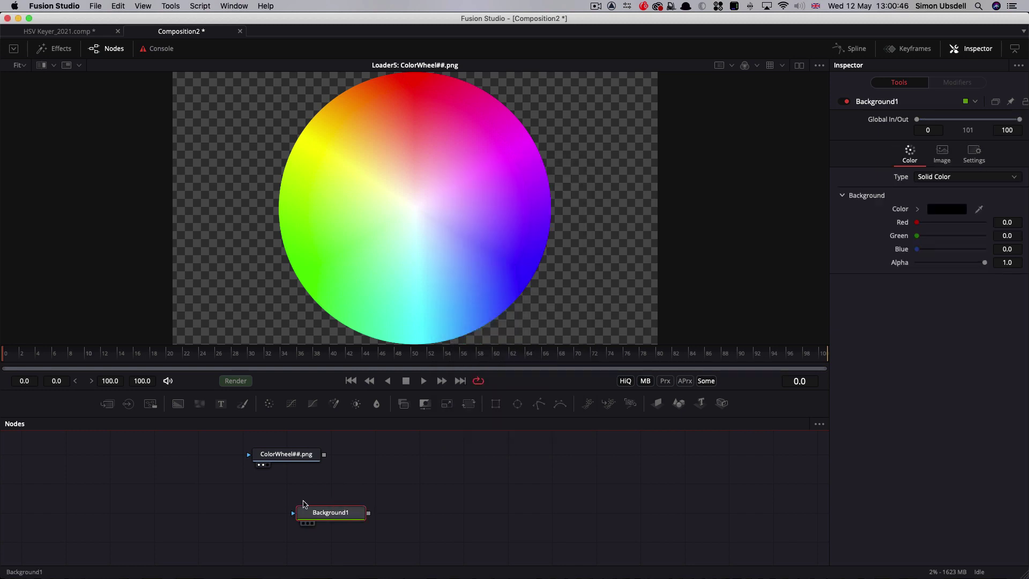
left_click_drag(337, 507, 294, 500)
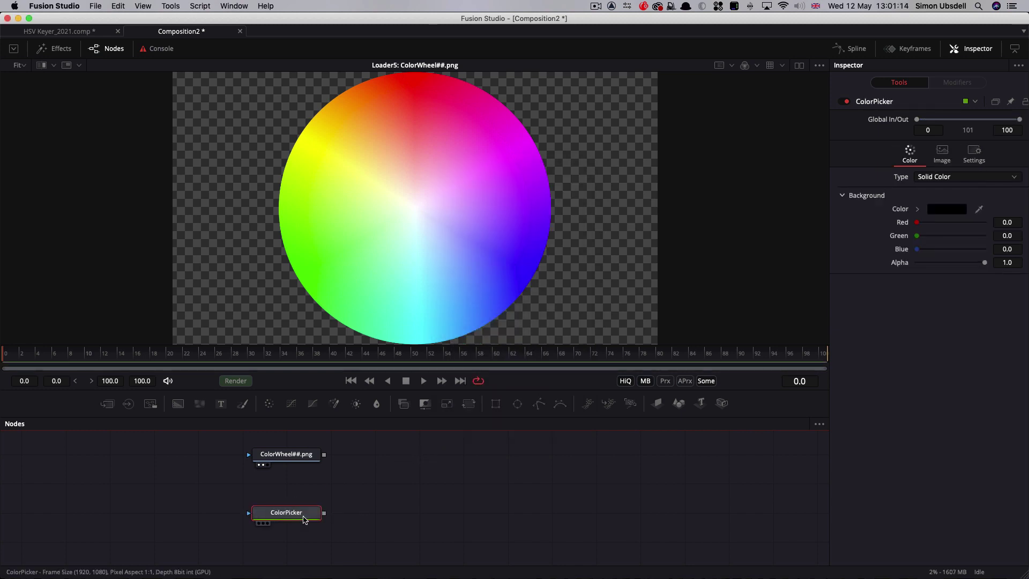
Add a Color Space node after the ColorWheel node
left_click(303, 457)
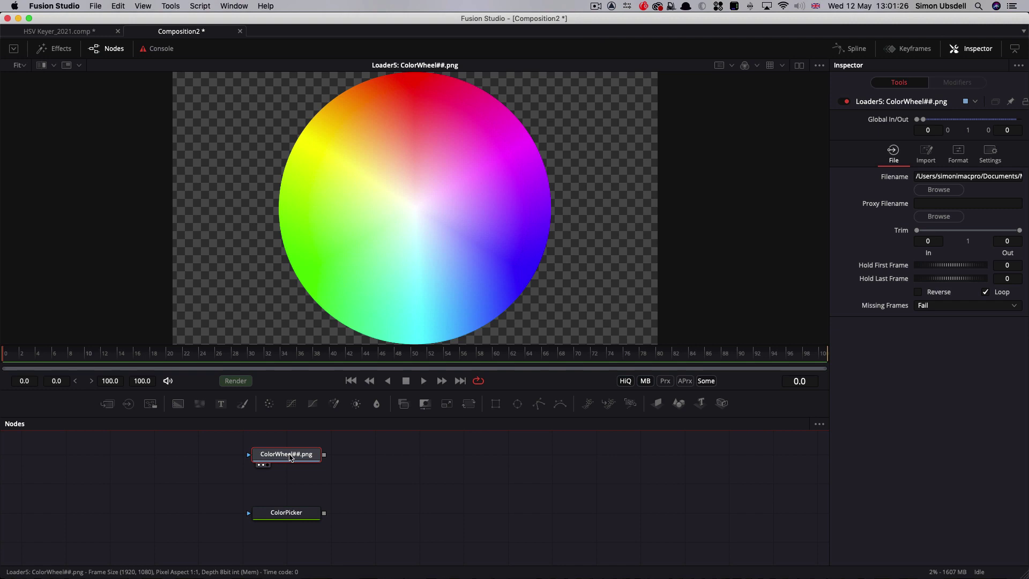
key("shift+space")
type("col")
key("Down")
key("Down")
key("Down")
key("Down")
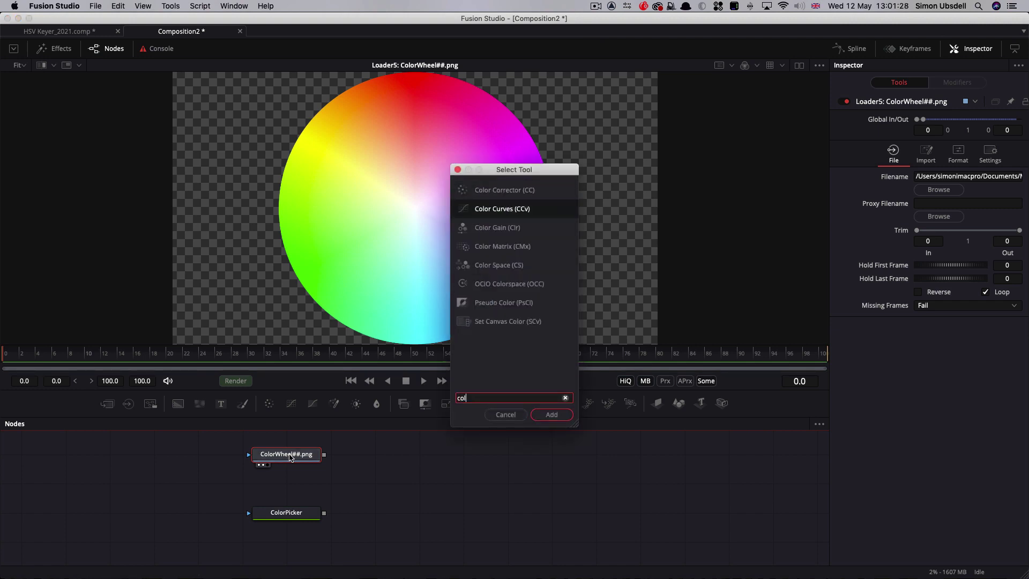
key("Return")
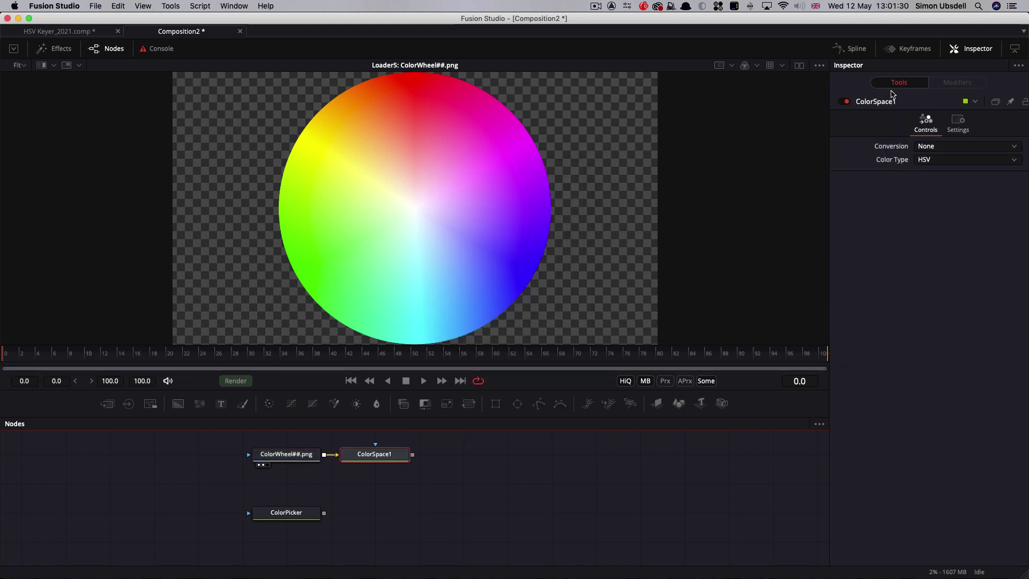
Set the Color Space node's conversion to "to Color" with color type HSV
left_click(926, 149)
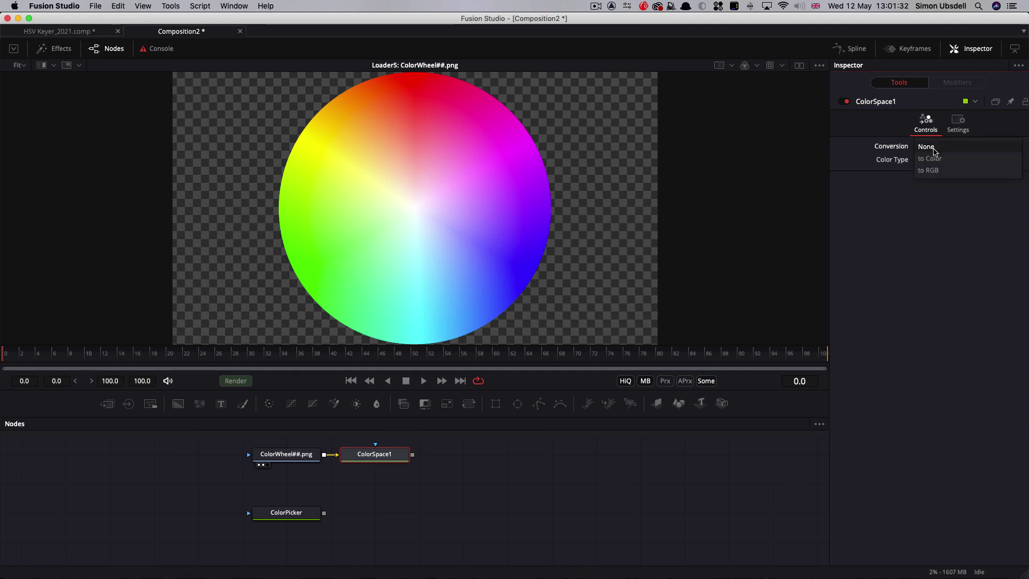
left_click(935, 158)
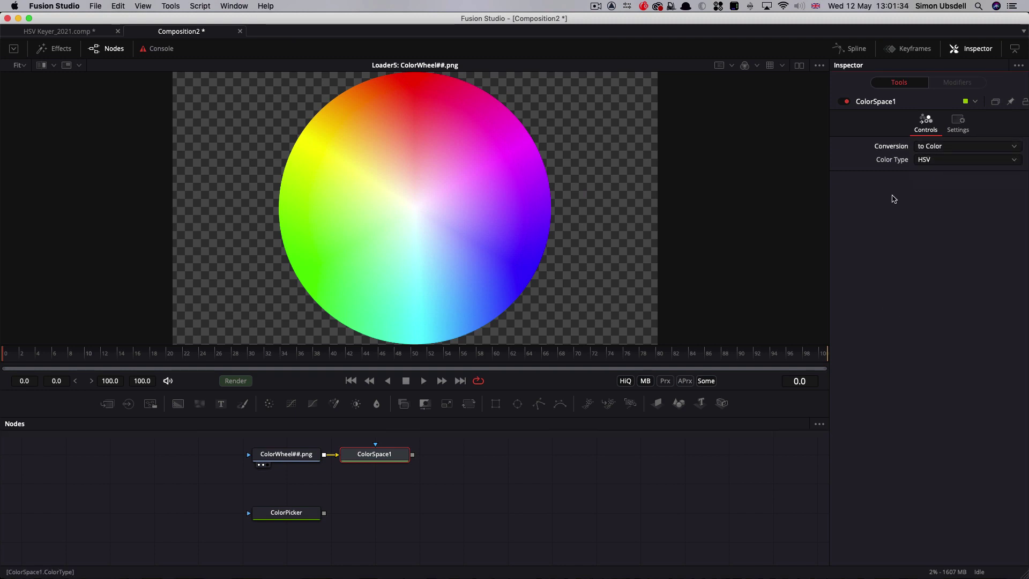
left_click(935, 159)
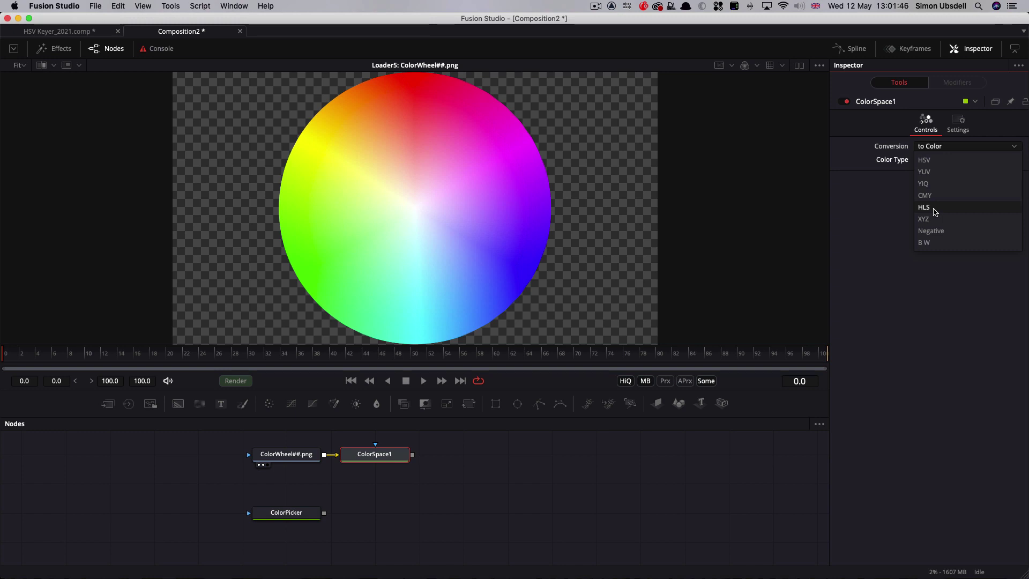
left_click(938, 162)
Paste an instance of the Color Space node and connect it after the ColorPicker node
left_click(377, 460)
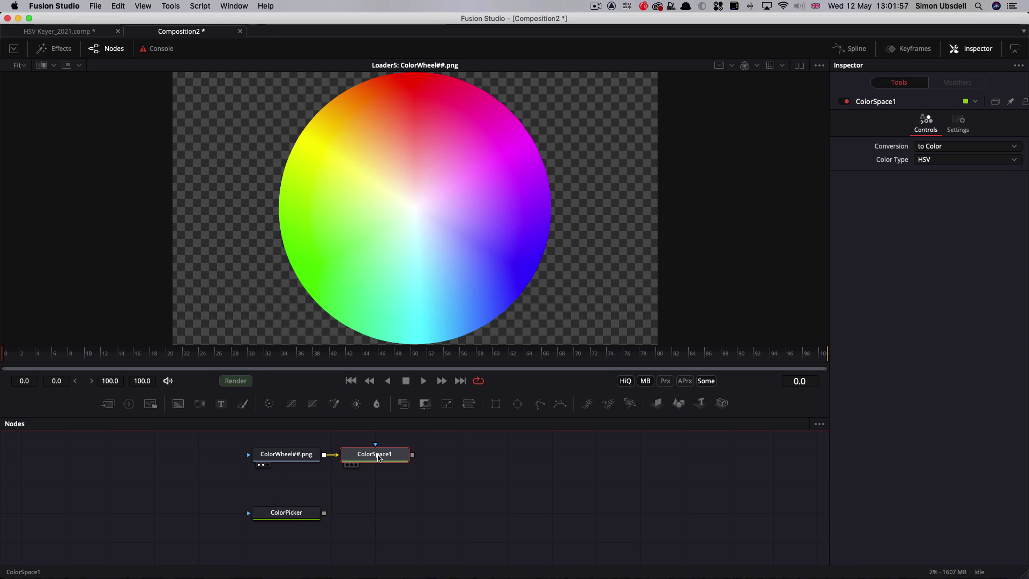
key("super+shift+v")
left_click_drag(464, 456, 379, 518)
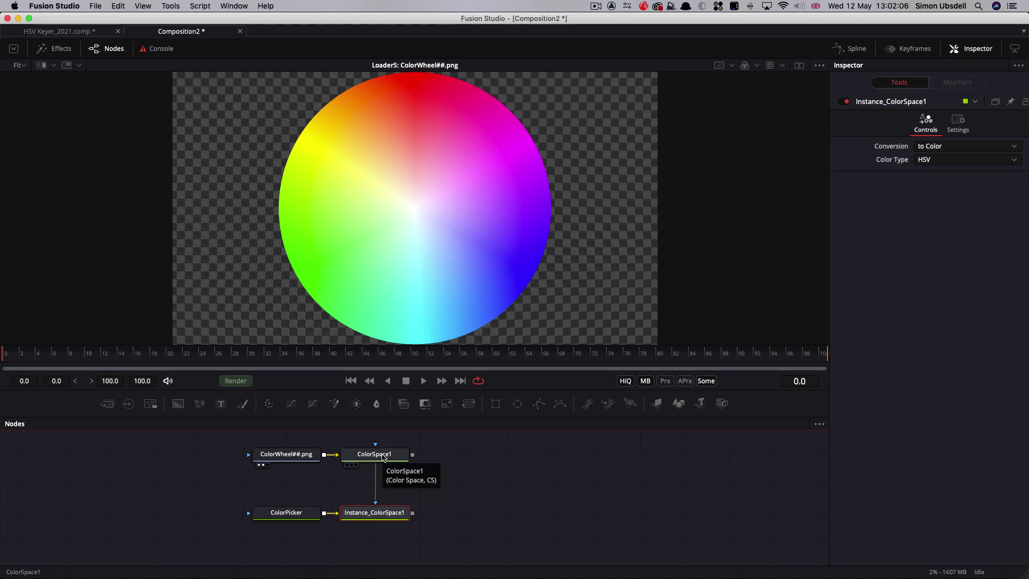
View the Color Space output in its red, green and blue channels and compare it with the original ColorWheel image
left_click(382, 457)
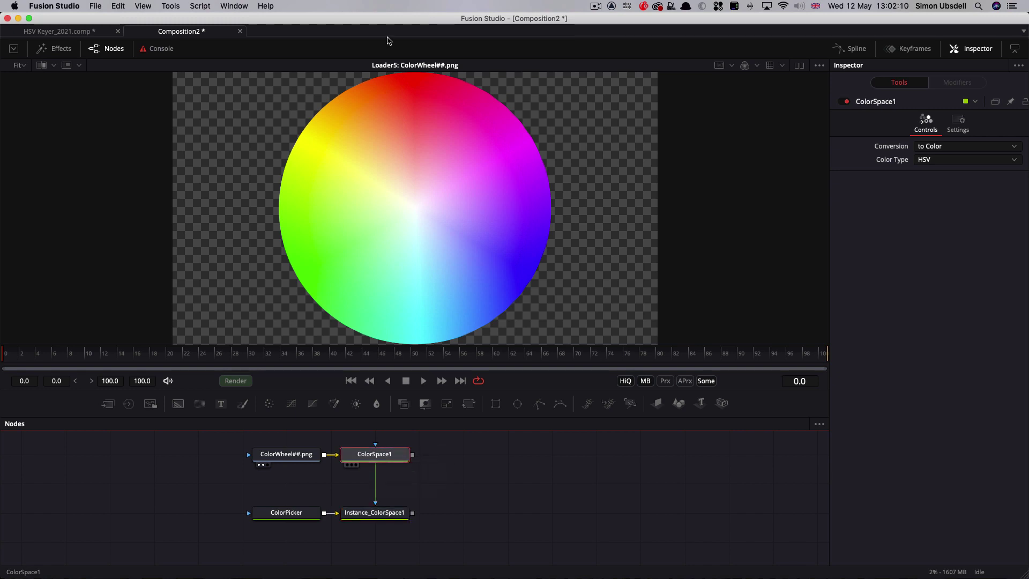
key("1")
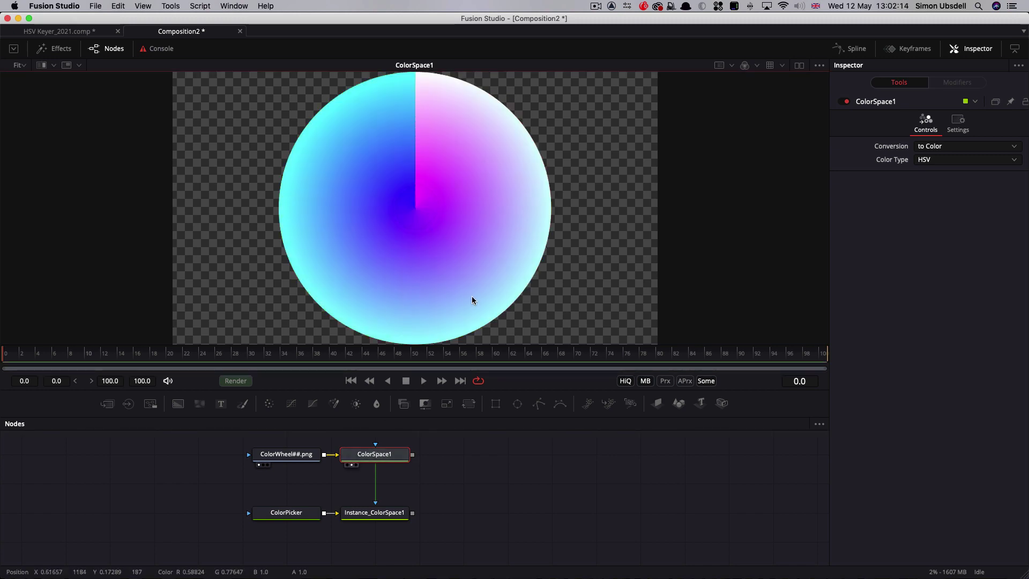
key("r")
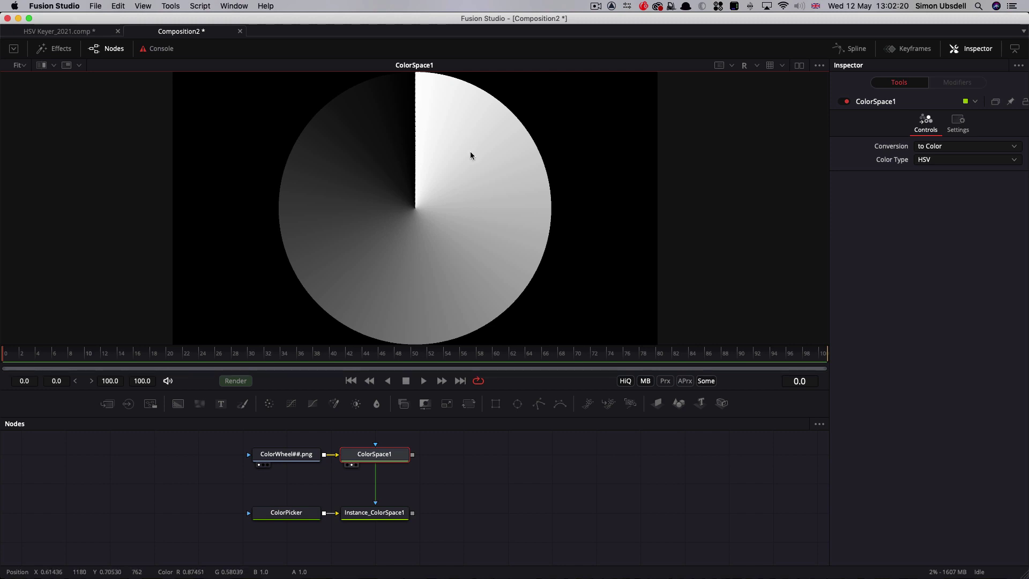
key("g")
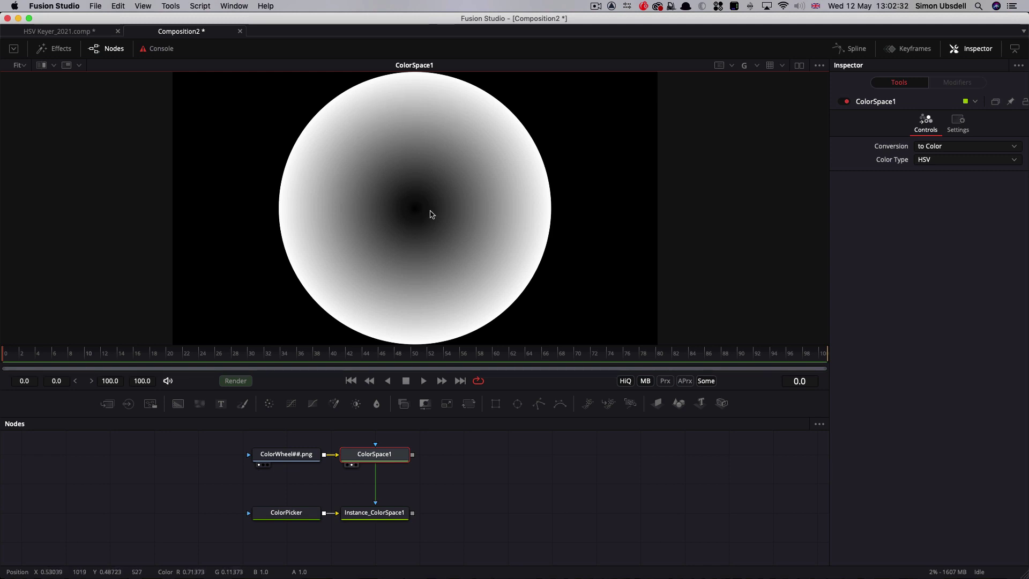
key("b")
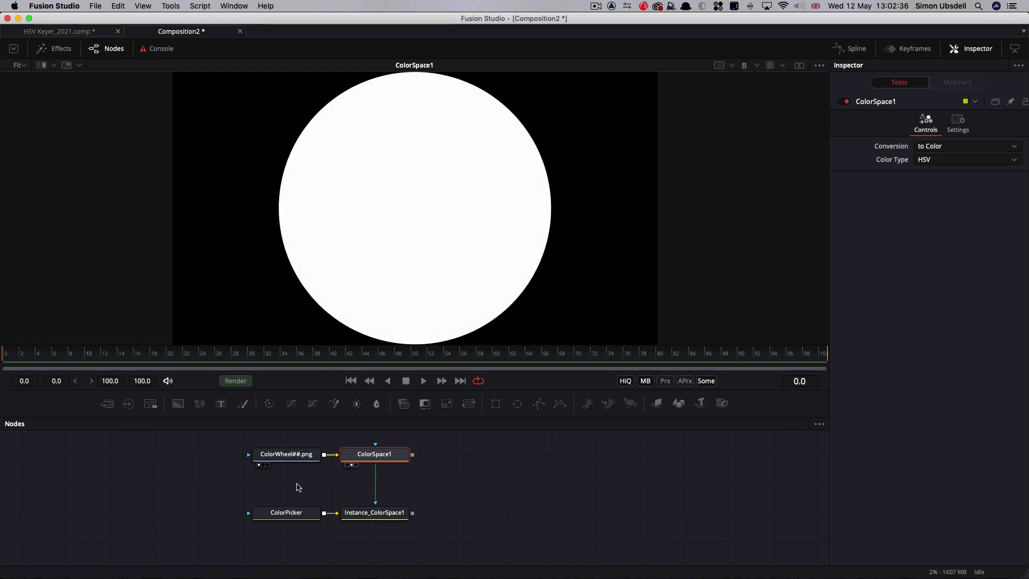
left_click(260, 465)
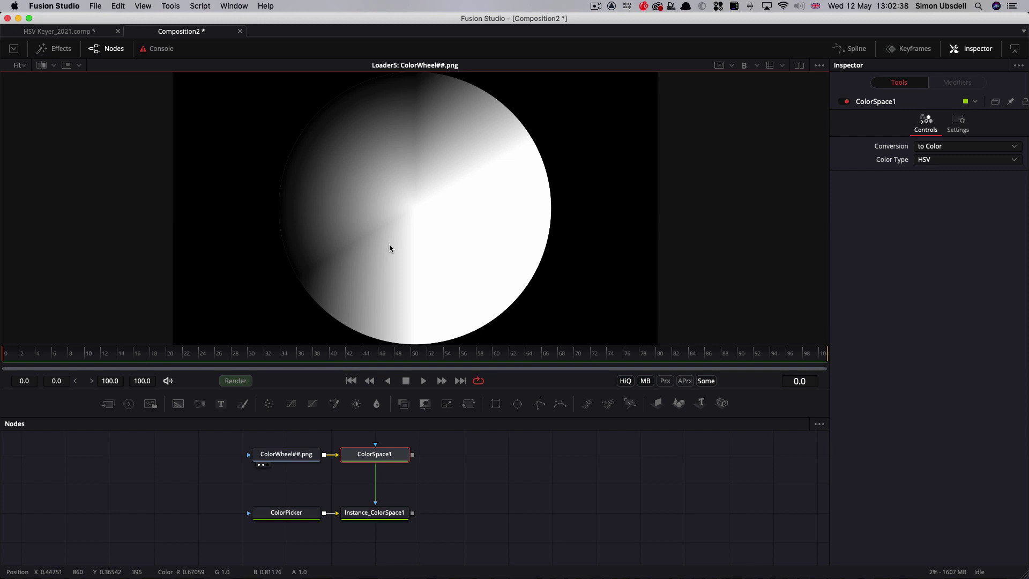
key("c")
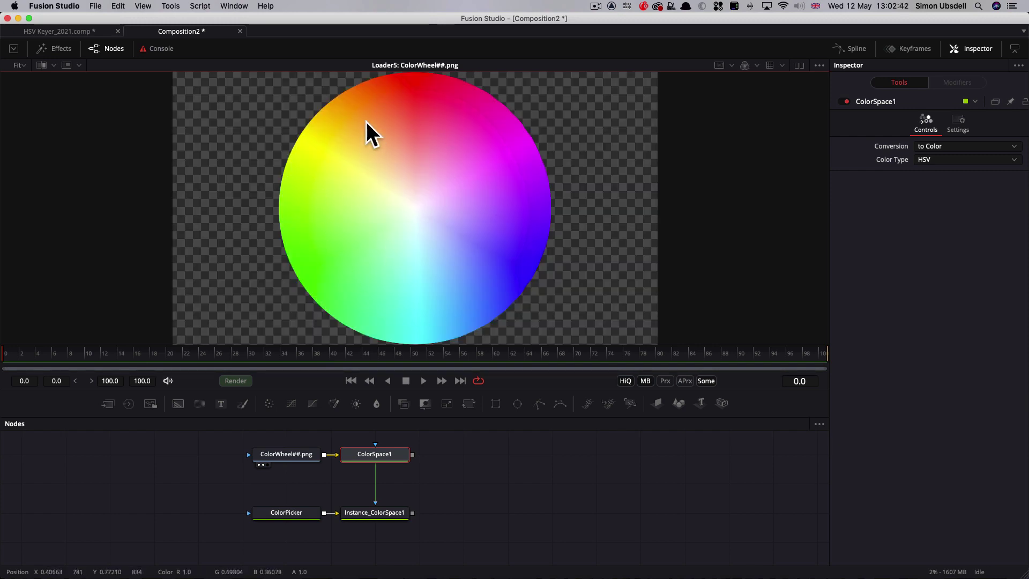
Add a Custom Tool node, connecting ColorSpace1 to its first image input and Instance_ColorSpace1 to its second
left_click(386, 455)
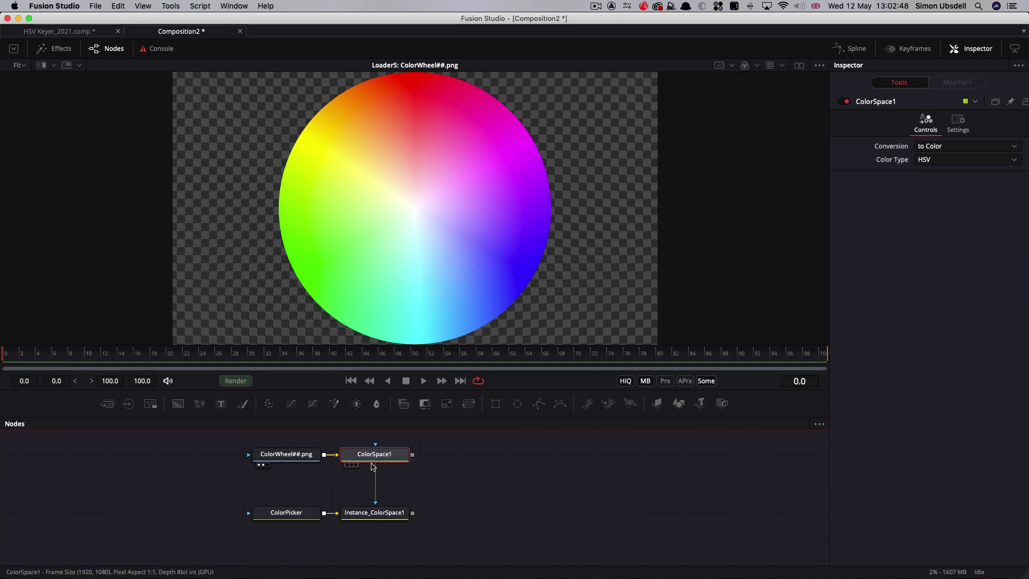
mouse_move(376, 460)
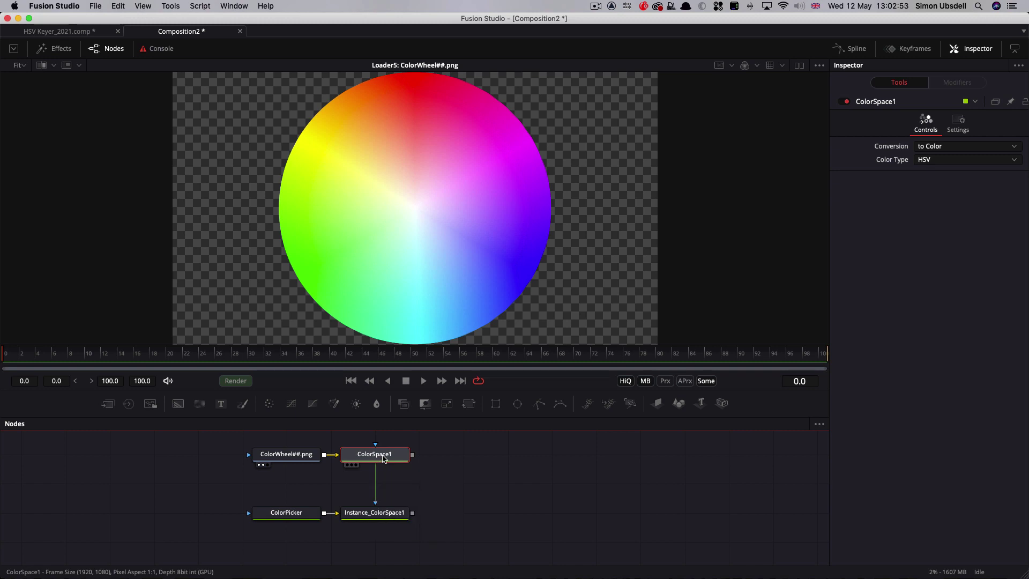
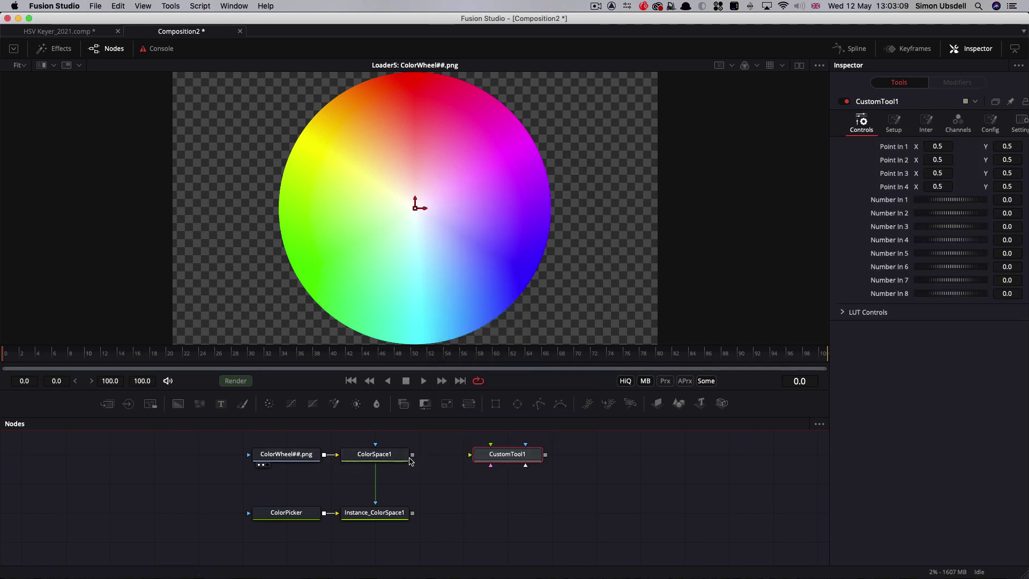
left_click_drag(413, 454, 496, 456)
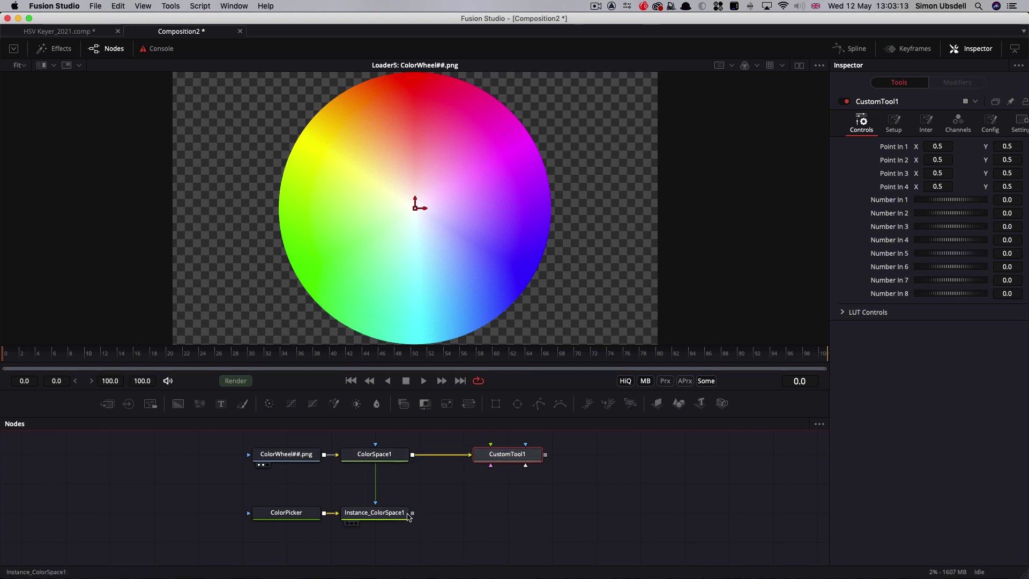
left_click_drag(413, 513, 491, 466)
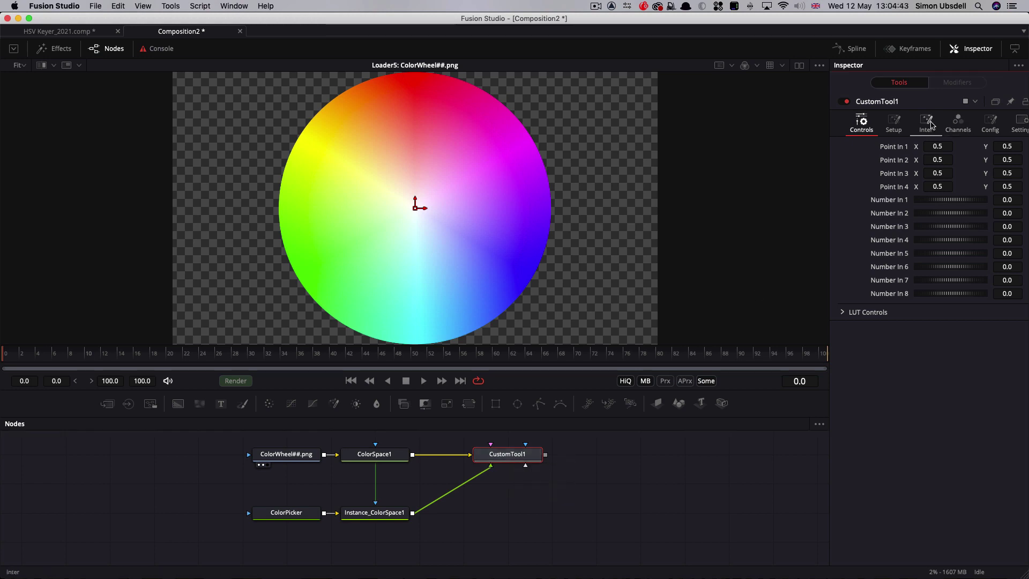
Enter the expression abs(r1-r2) as the Custom Tool's Intermediate 1
left_click(926, 123)
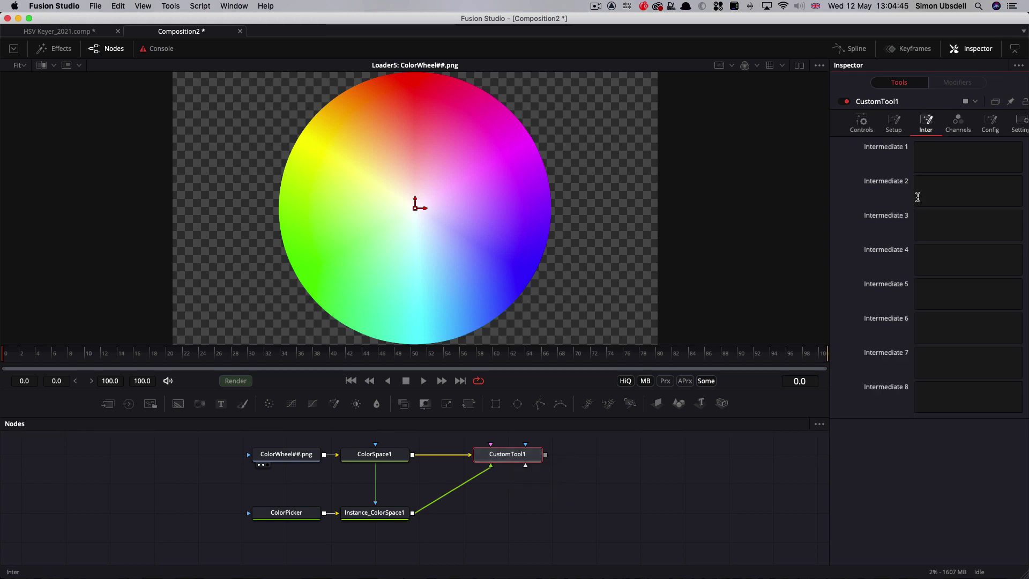
left_click(948, 155)
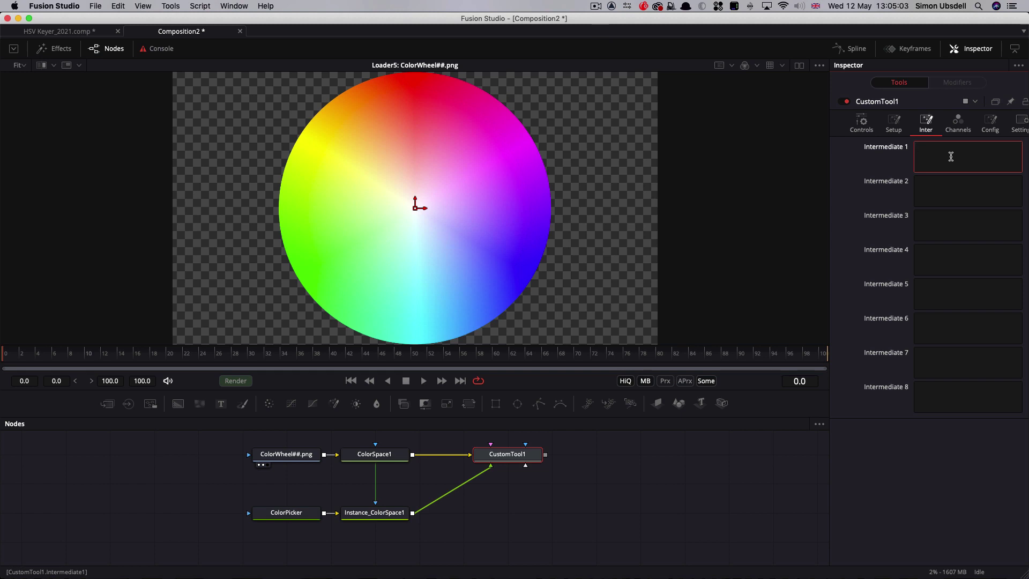
type("bs(r1-r2")
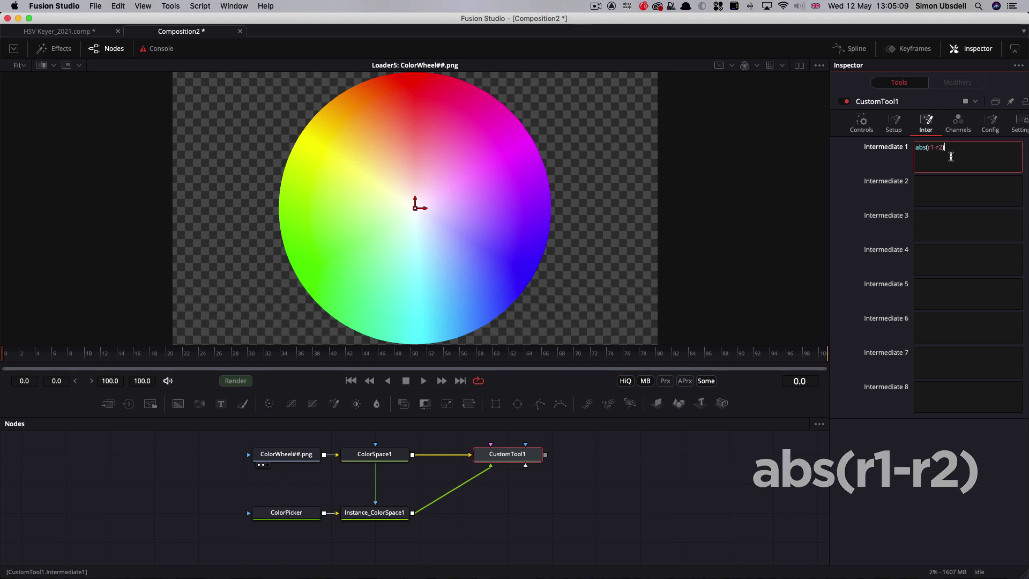
Enter abs(g1-g2) as the Custom Tool's Intermediate 2 and abs(b1-b2) as Intermediate 3
left_click(936, 192)
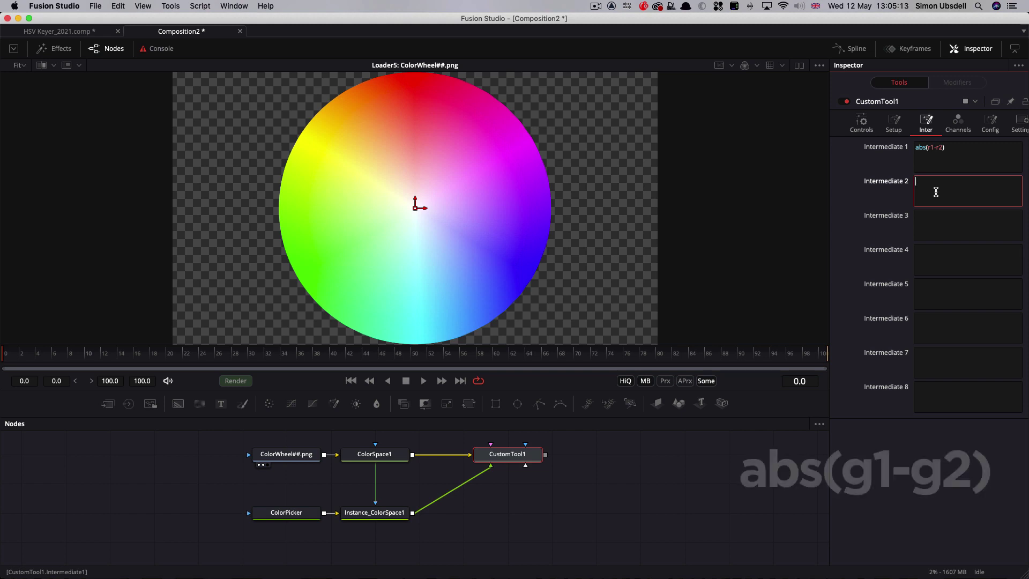
type("abs")
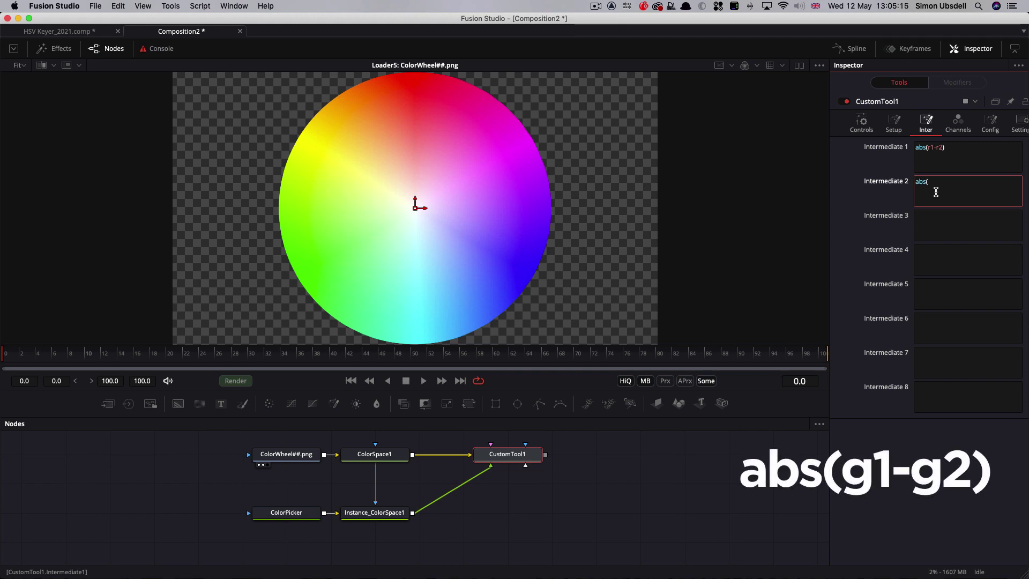
type("(g1-g2")
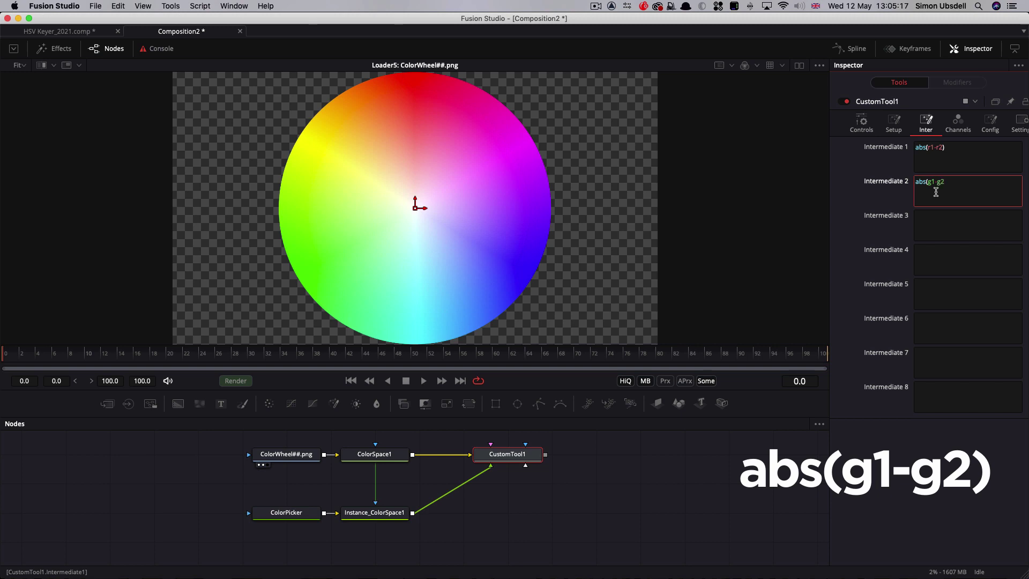
left_click(938, 216)
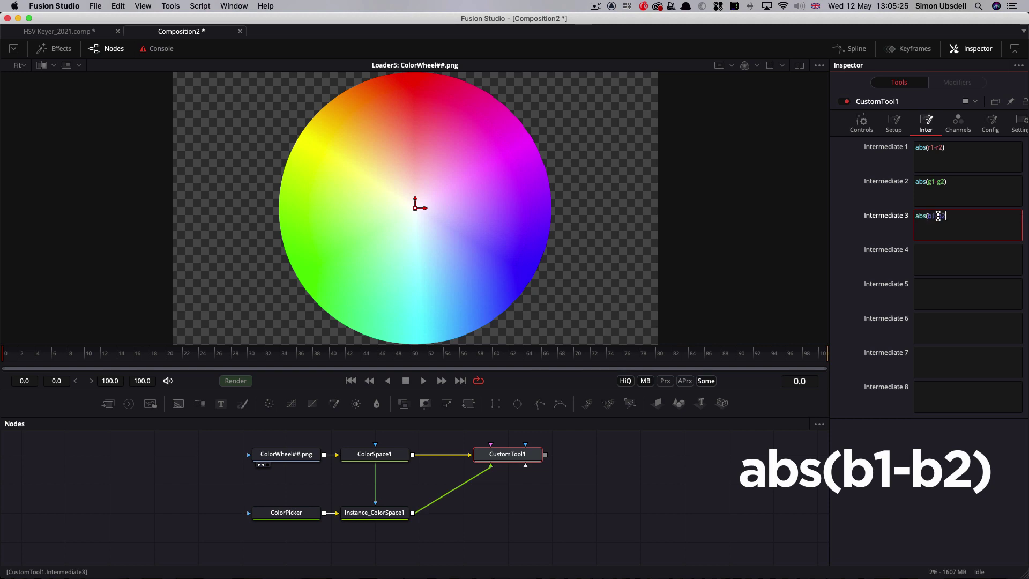
left_click(958, 249)
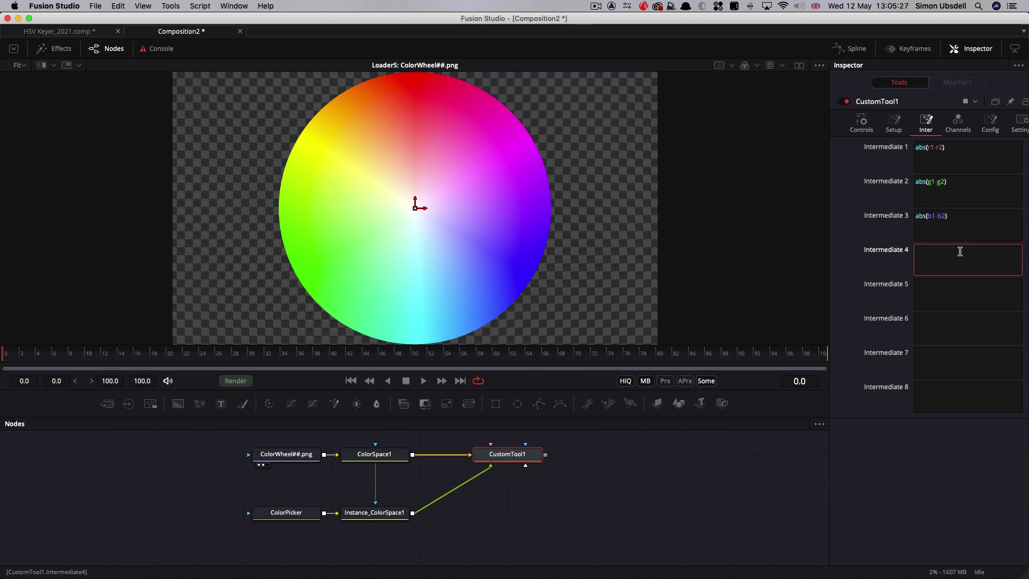
Replace the Custom Tool's Red channel expression with 1-(i1+i2+i3)
left_click(958, 123)
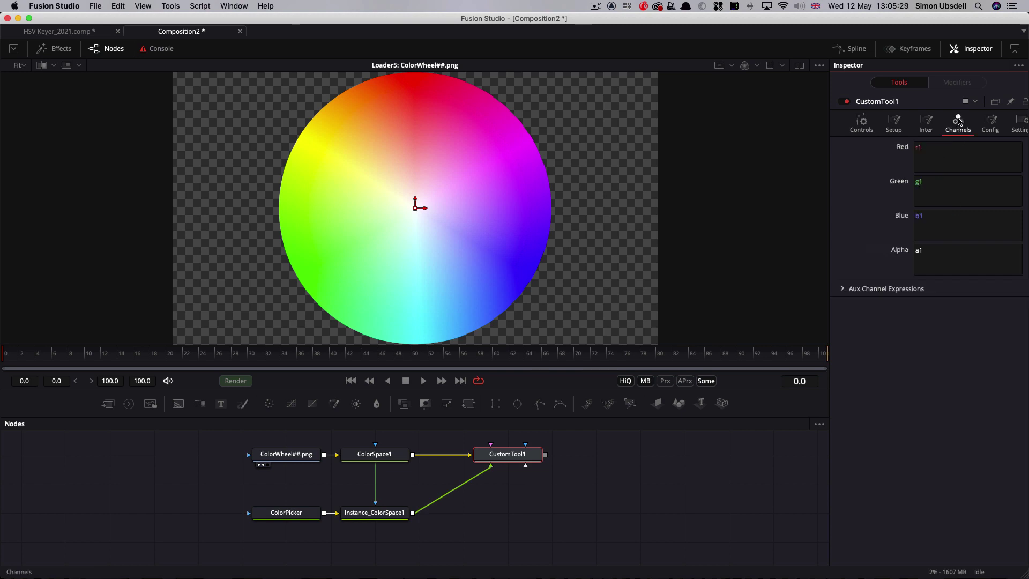
left_click(948, 153)
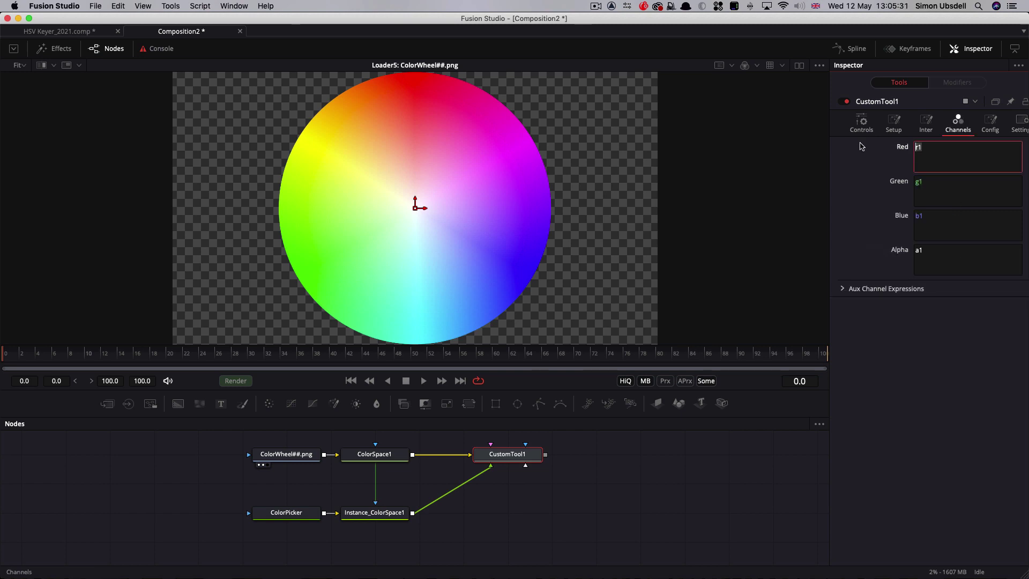
type("1")
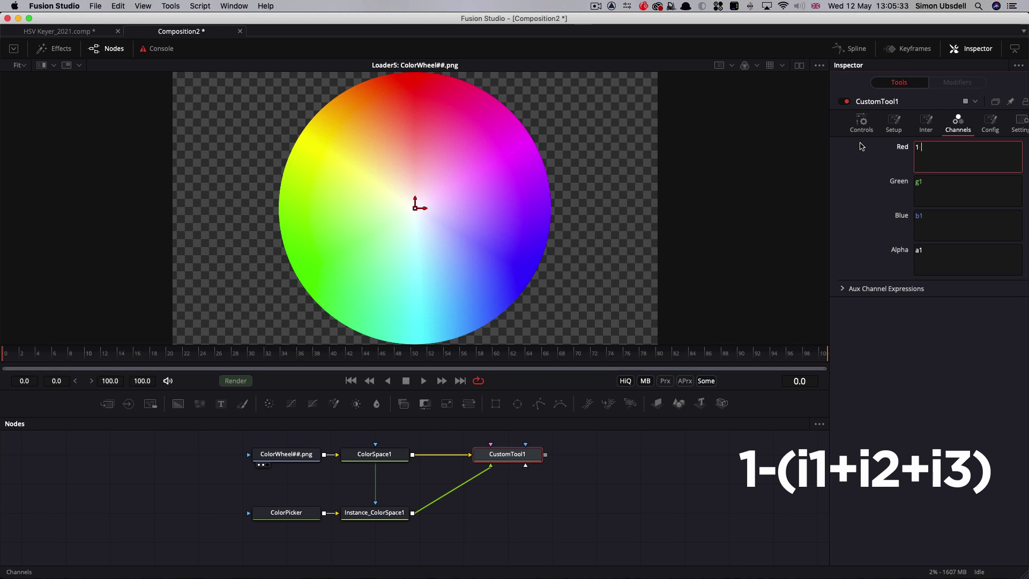
type("-(i1+i2+i3")
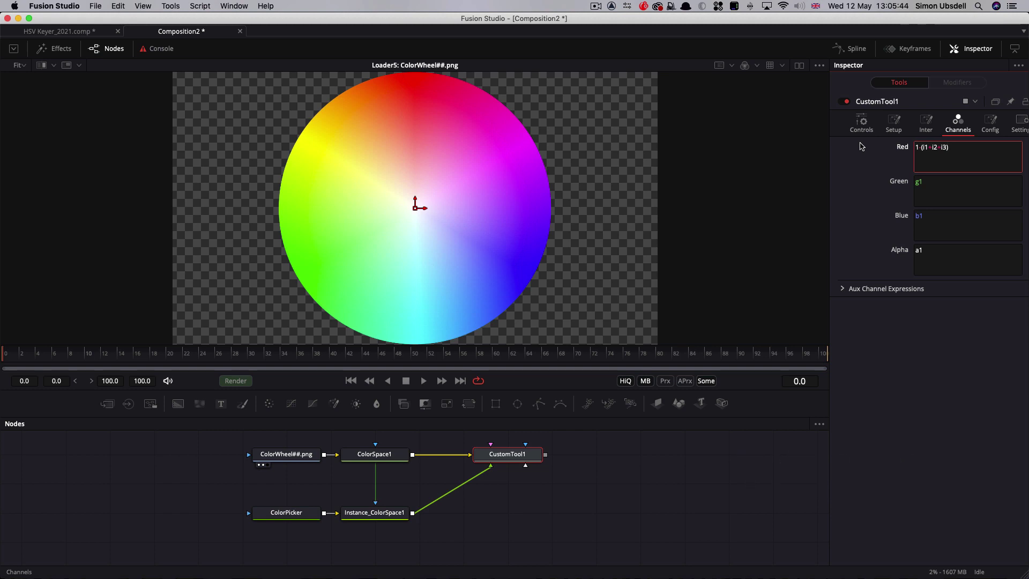
Copy the Red channel expression 1-(i1+i2+i3) into the Green and Blue channel expressions
left_click(926, 122)
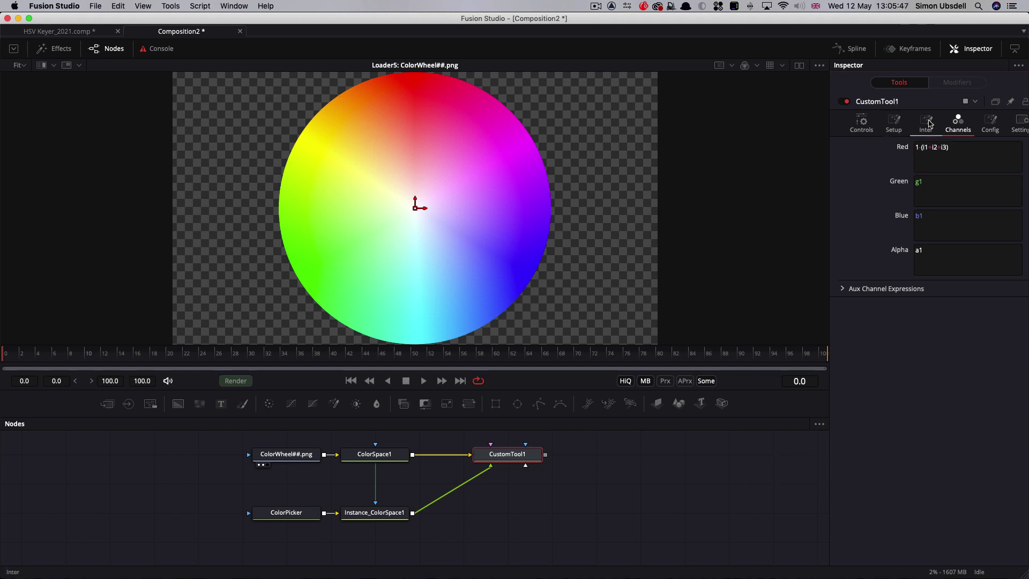
left_click(957, 124)
triple_click(967, 153)
key("cmd+c")
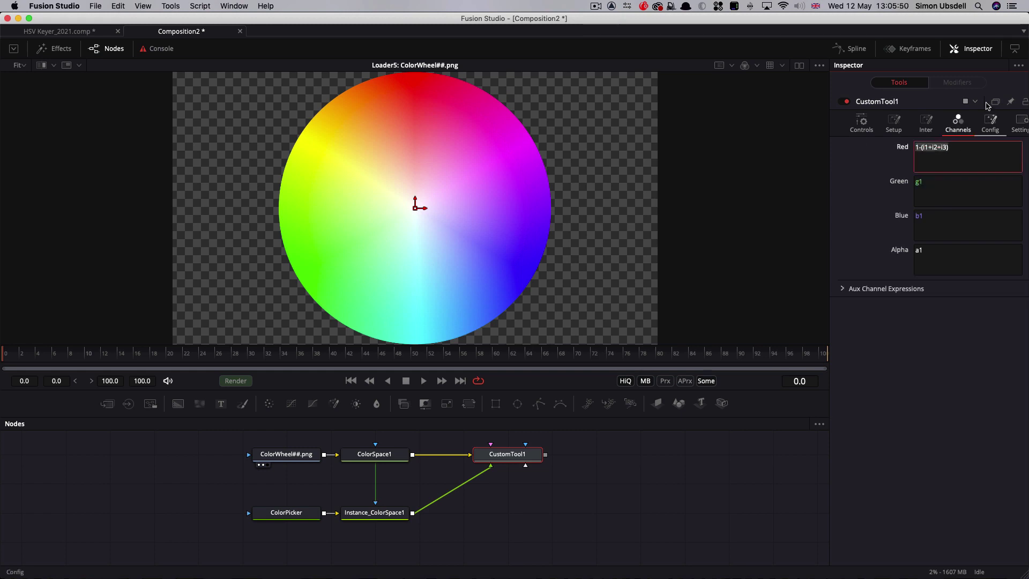
triple_click(957, 182)
key("cmd+v")
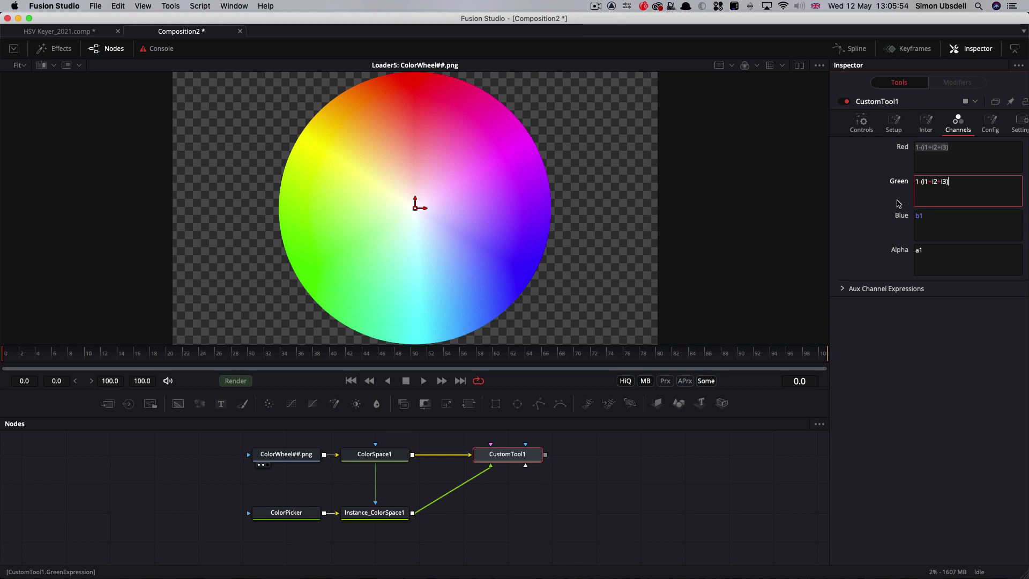
triple_click(950, 220)
key("cmd+v")
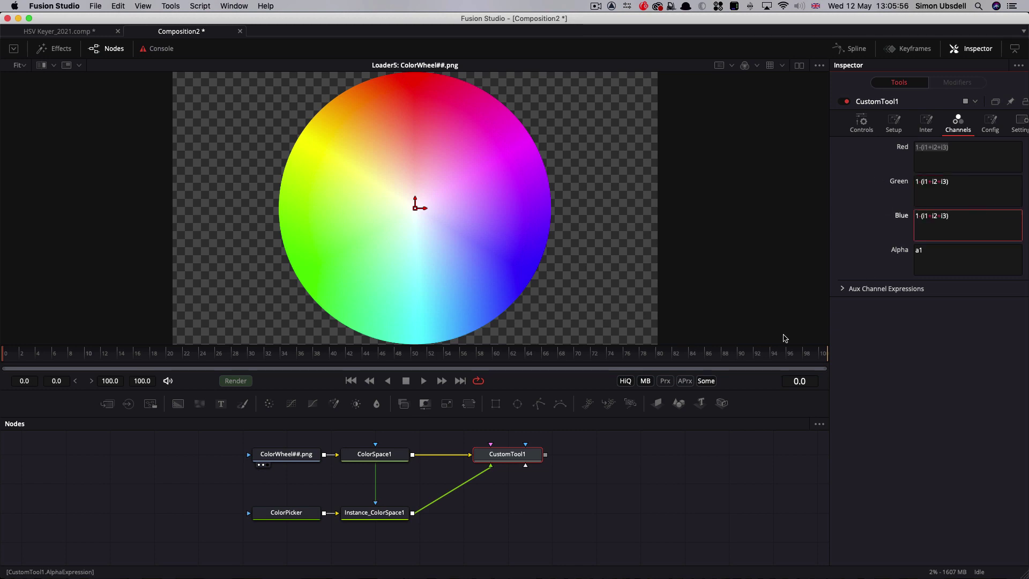
Sample a yellow-green from the ColorWheel image as the ColorPicker's color and show CustomTool1 beside the wheel in a second viewer
left_click_drag(510, 457, 478, 210)
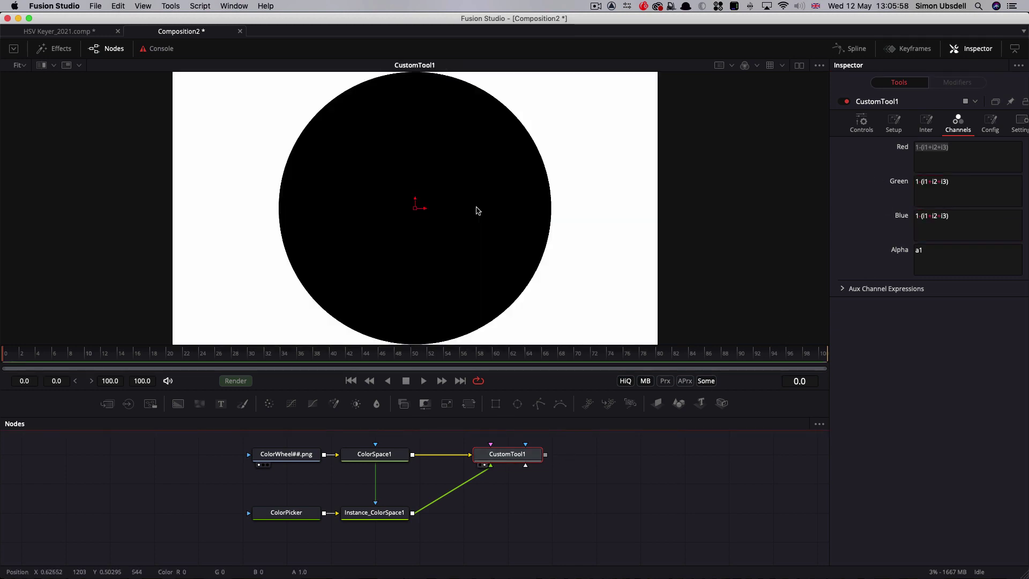
left_click(279, 518)
left_click_drag(294, 454, 328, 186)
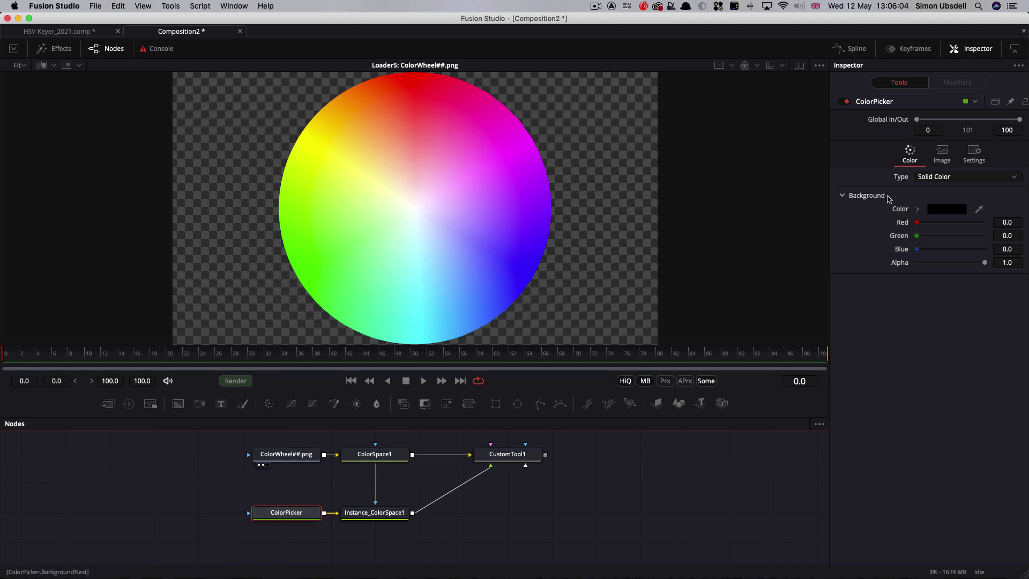
left_click_drag(981, 212, 308, 219)
left_click(799, 65)
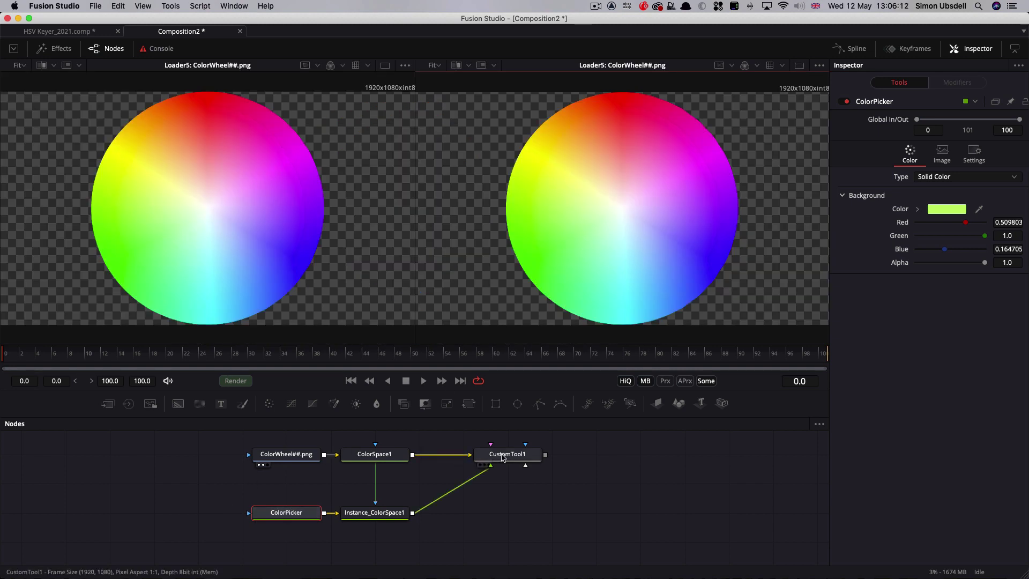
left_click_drag(506, 454, 673, 156)
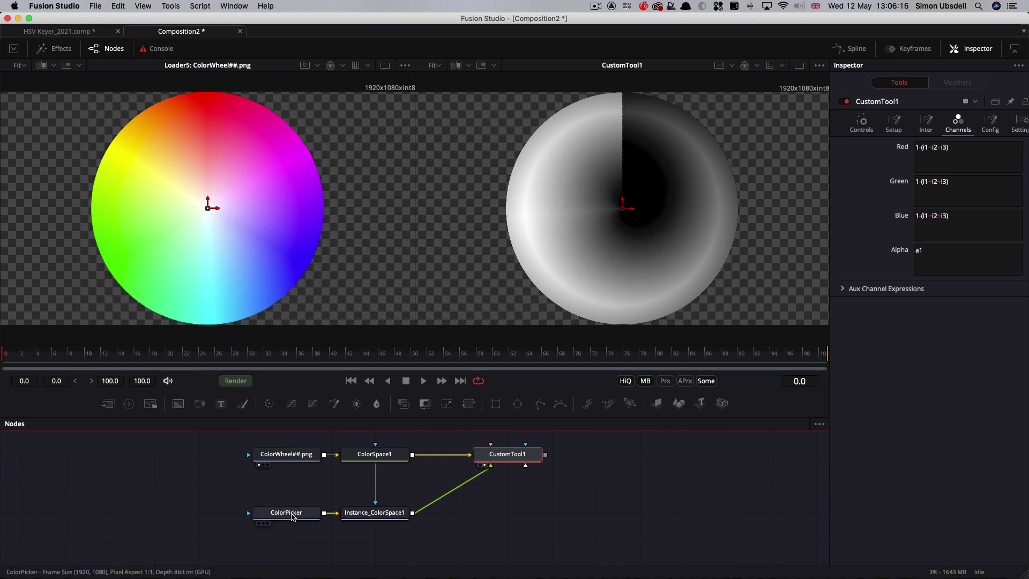
Set the ColorPicker color's saturation to about 0.729 and value to about 0.792 to test the matte
left_click(300, 512)
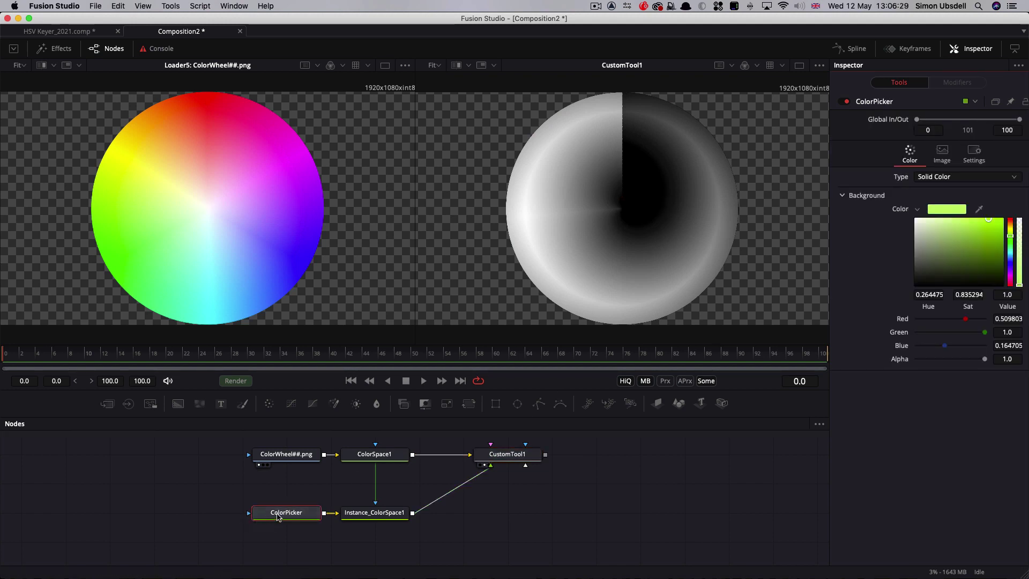
mouse_move(991, 220)
left_mouse_down()
mouse_move(961, 231)
mouse_move(976, 237)
mouse_move(989, 218)
mouse_move(979, 225)
left_mouse_up()
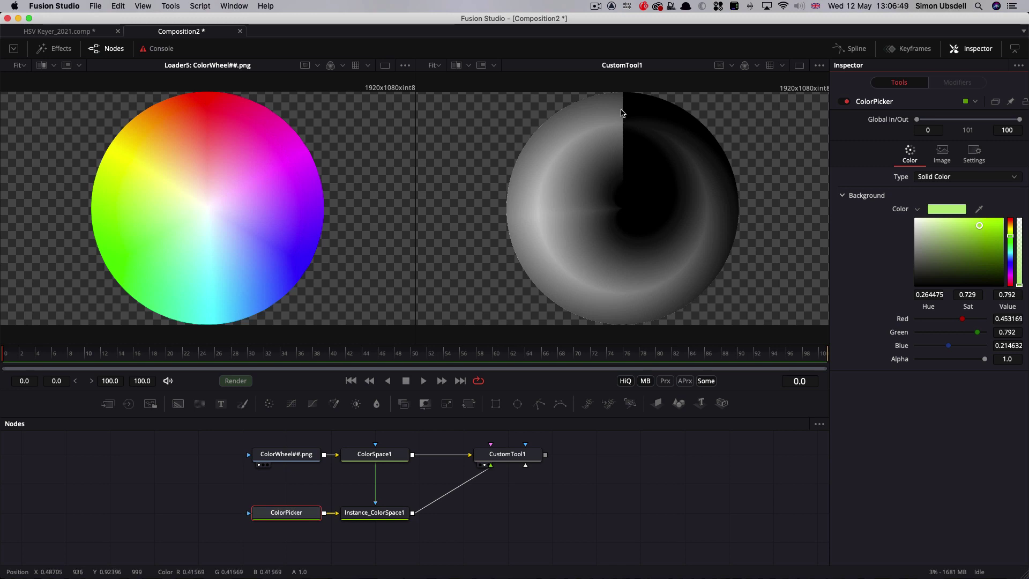
scroll(452, 444, "up", 1)
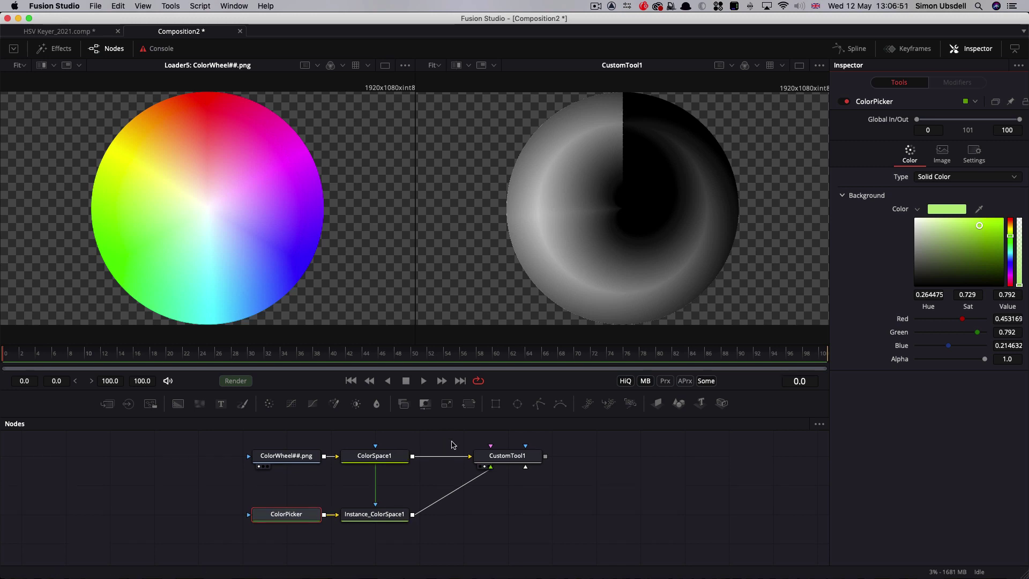
Copy the Custom Tool's Intermediate 1 expression abs(r1-r2) into Intermediate 4
left_click(507, 456)
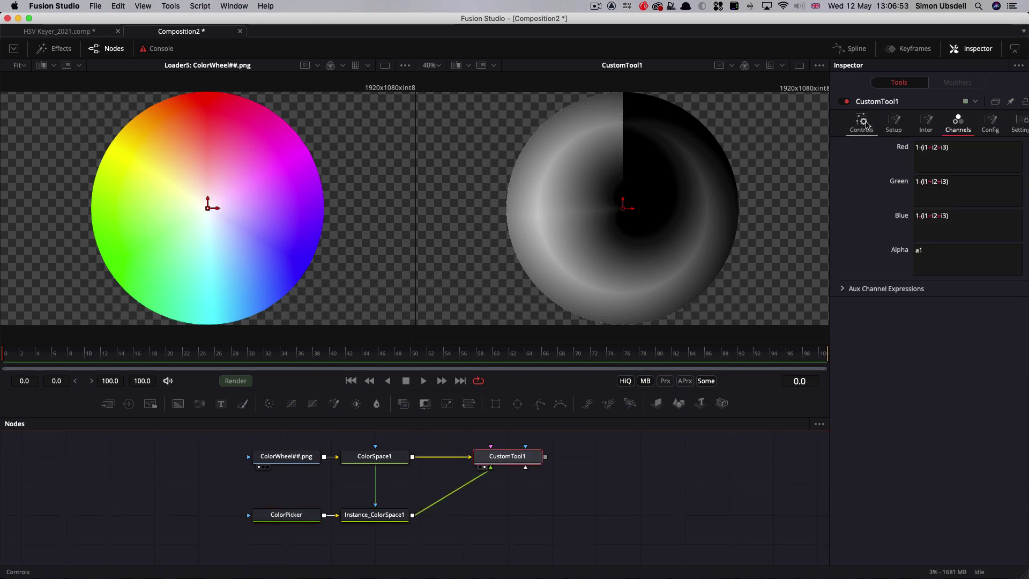
left_click(926, 123)
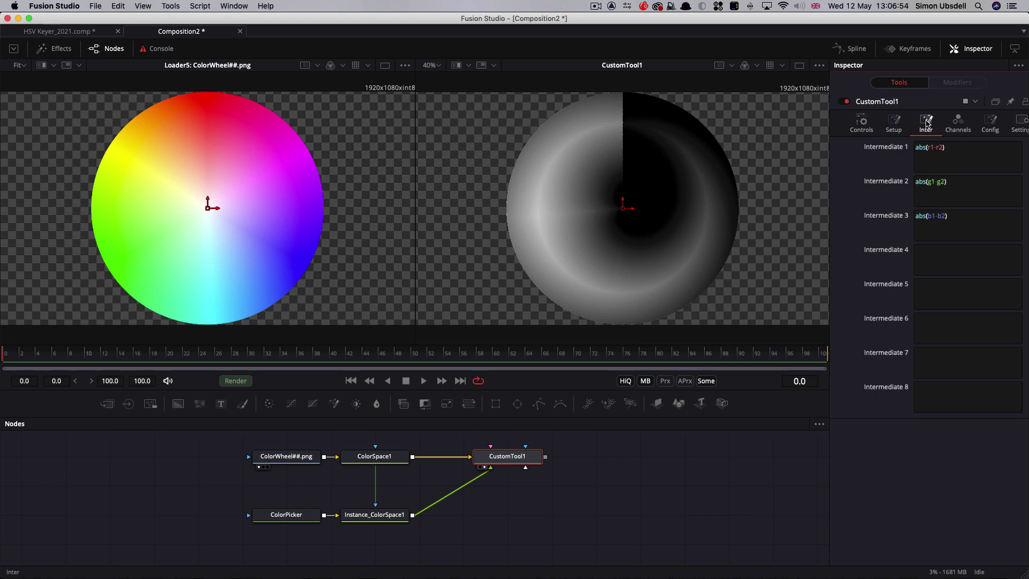
left_click(989, 148)
key("super+c")
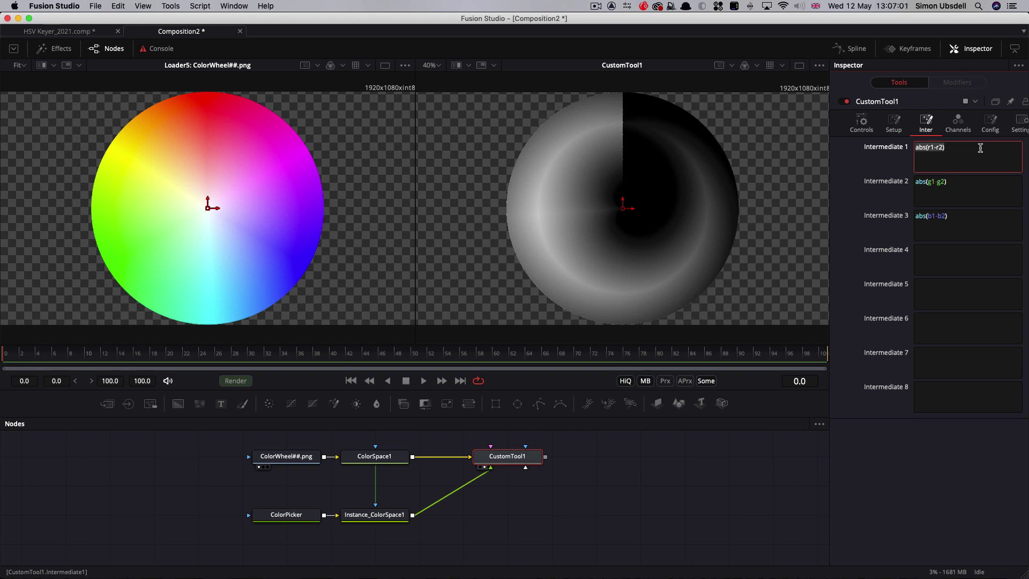
left_click(946, 256)
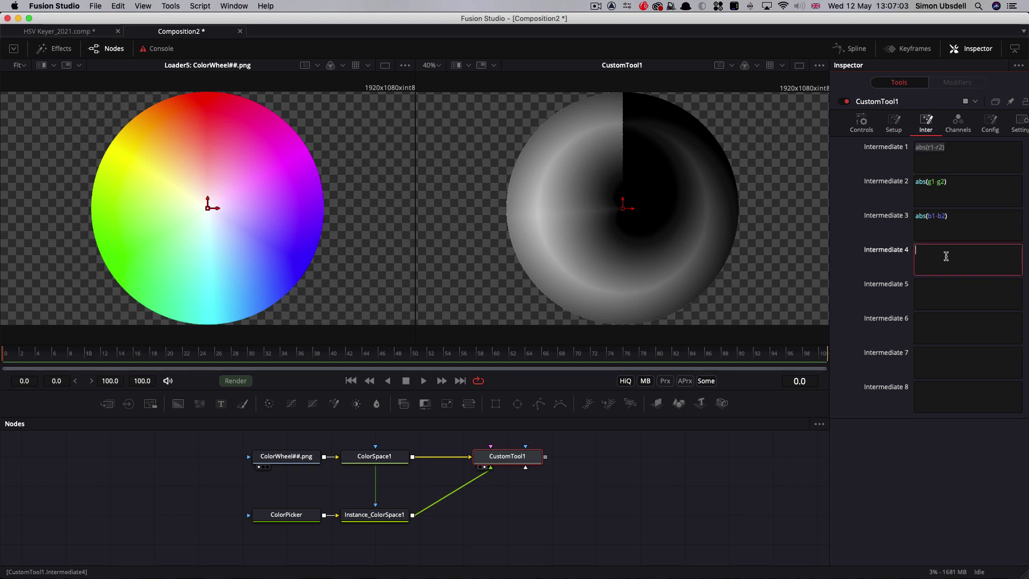
key("super+v")
Replace Intermediate 1 with min(i4, 1-i4) and test it by sampling another ColorWheel color for the ColorPicker
left_click(978, 151)
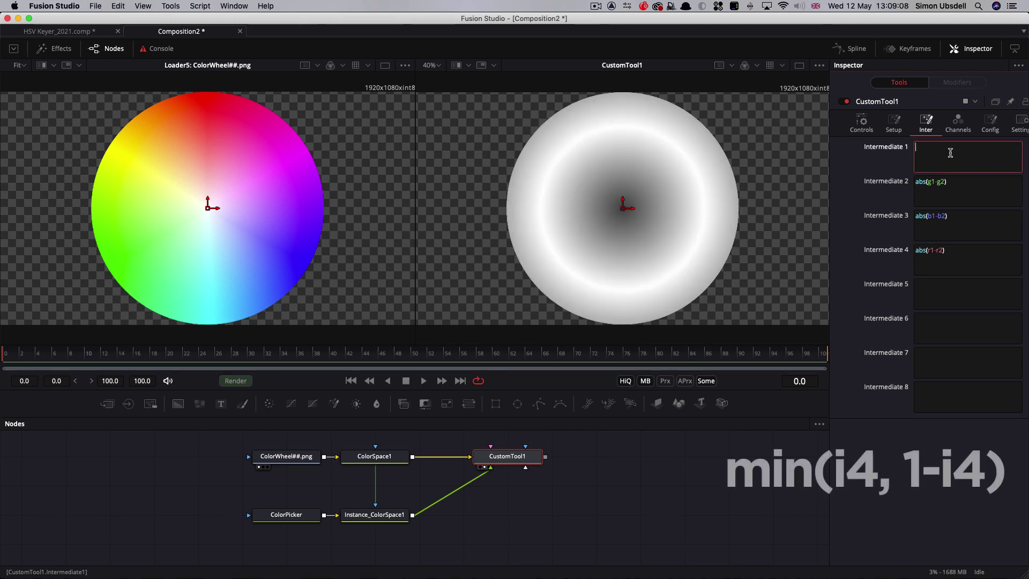
type("min")
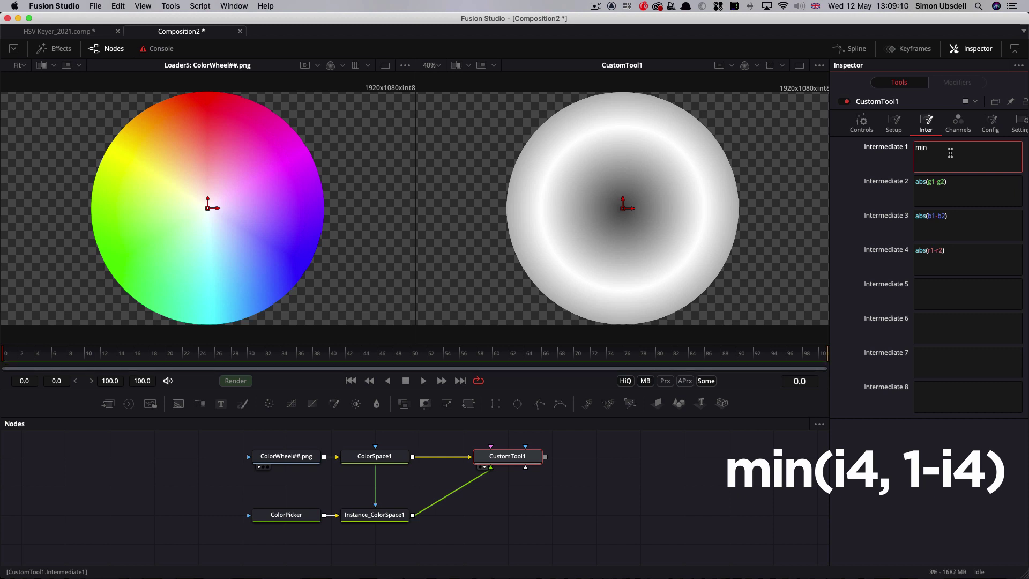
type("(i4, 1-i4)")
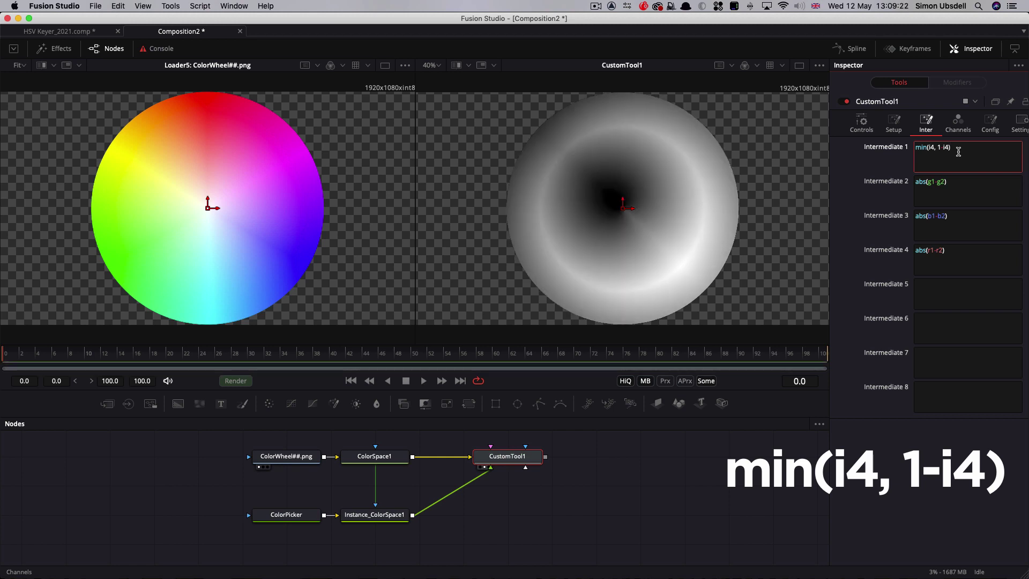
left_click(289, 516)
left_click_drag(978, 210, 288, 163)
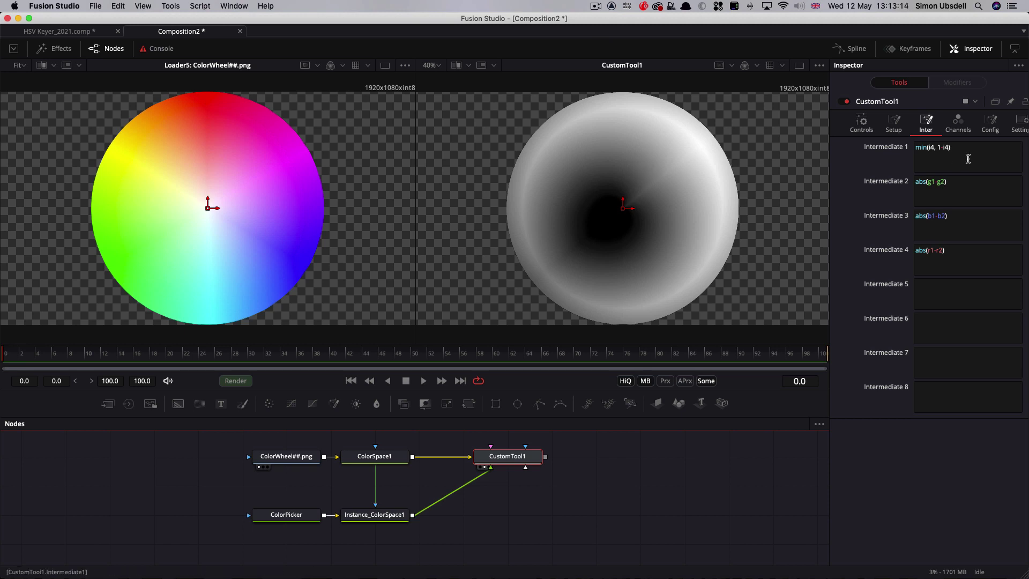
Multiply the Custom Tool's Intermediate 1, 2 and 3 expressions by n1, n2 and n3 respectively
left_click(979, 146)
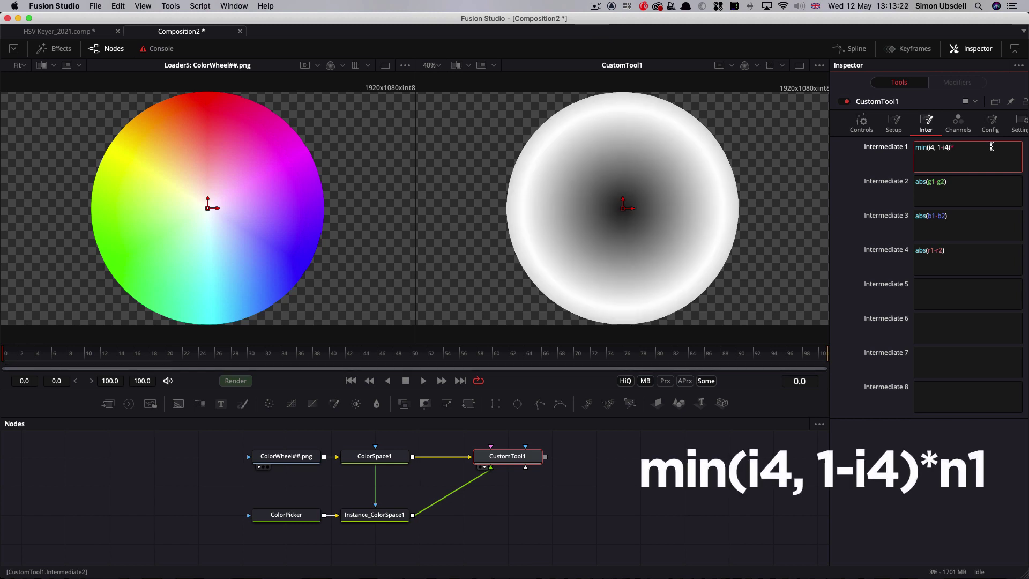
type("*n1")
left_click(984, 182)
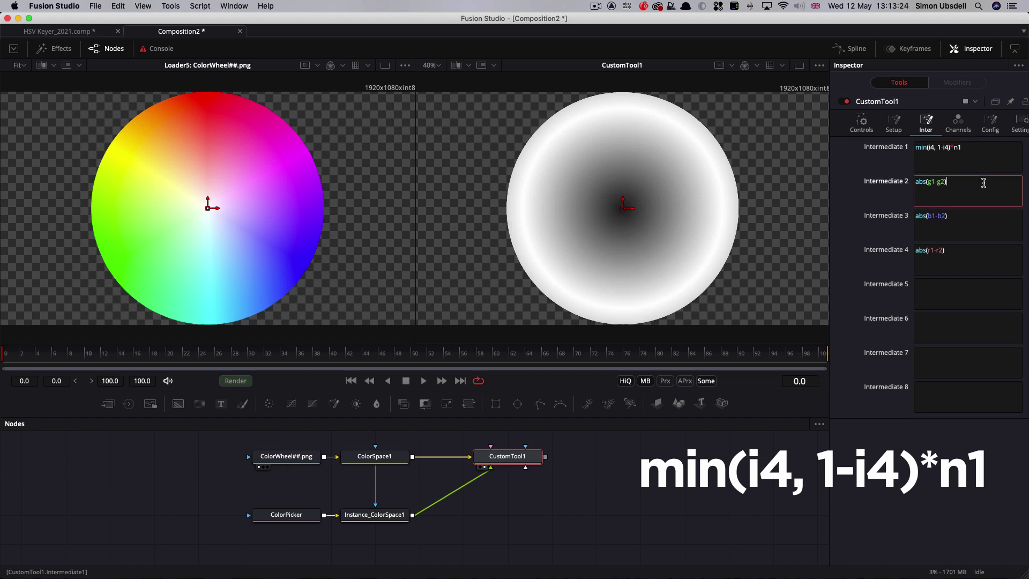
type("*")
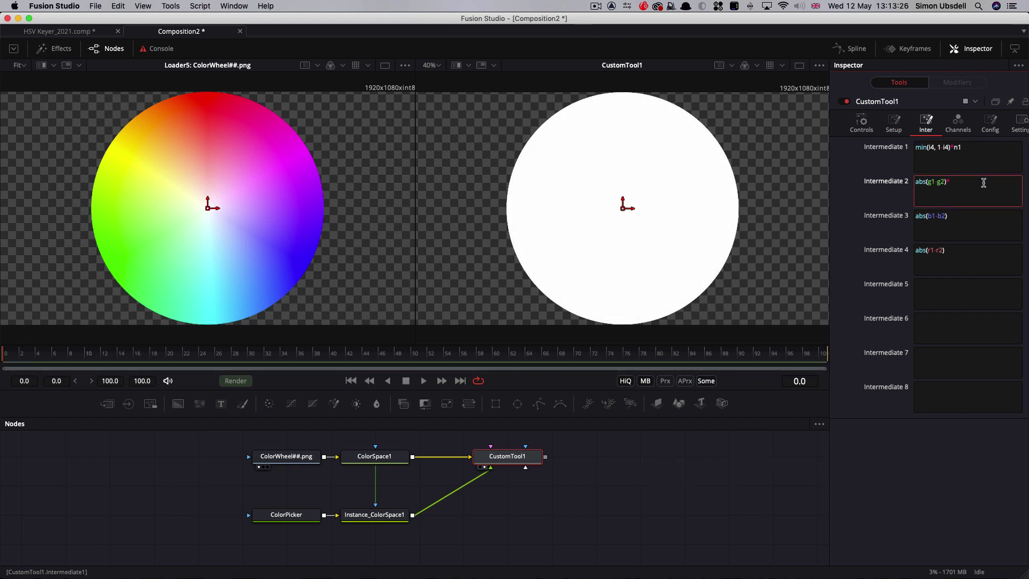
type("n2")
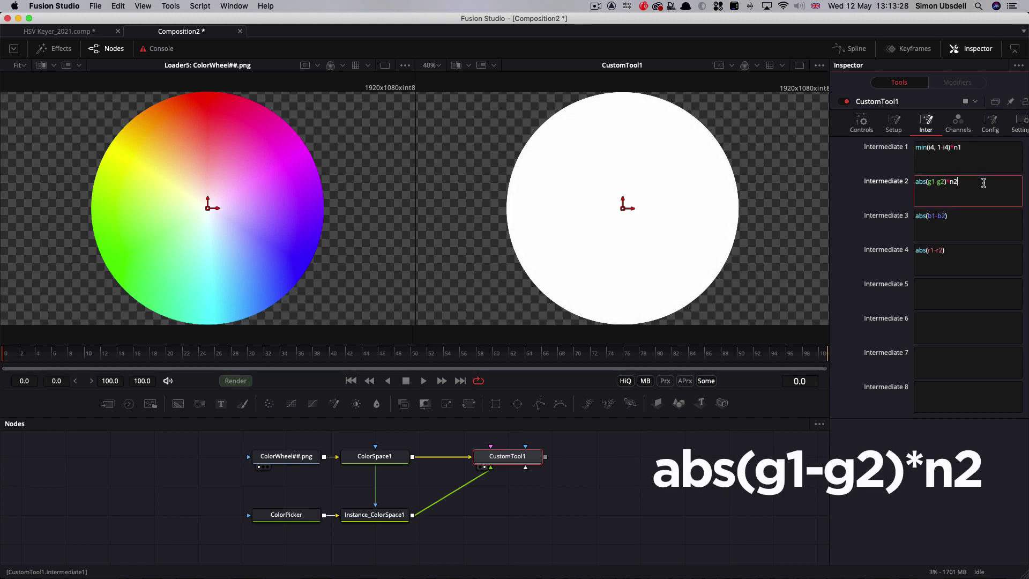
left_click(990, 219)
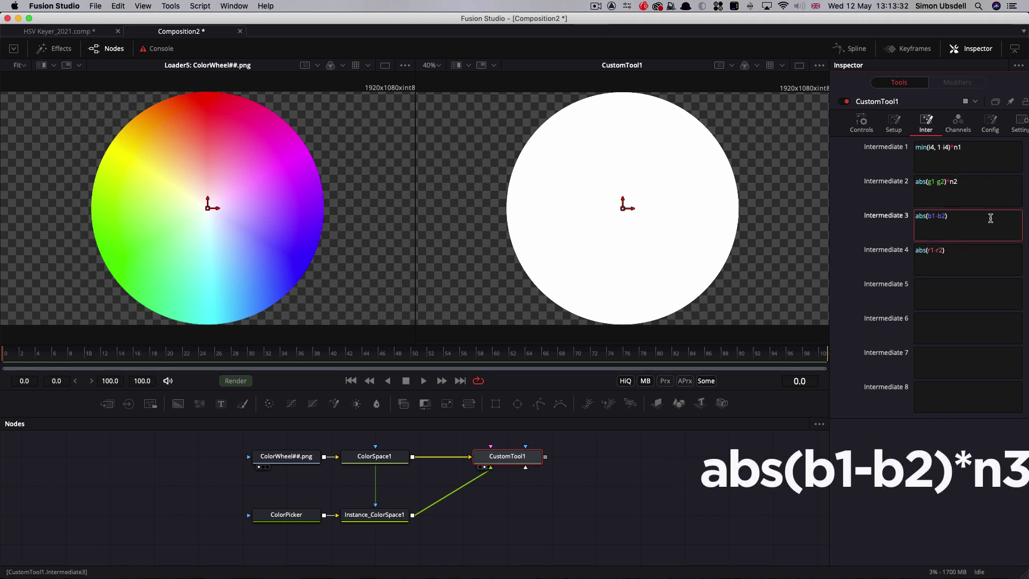
type("*")
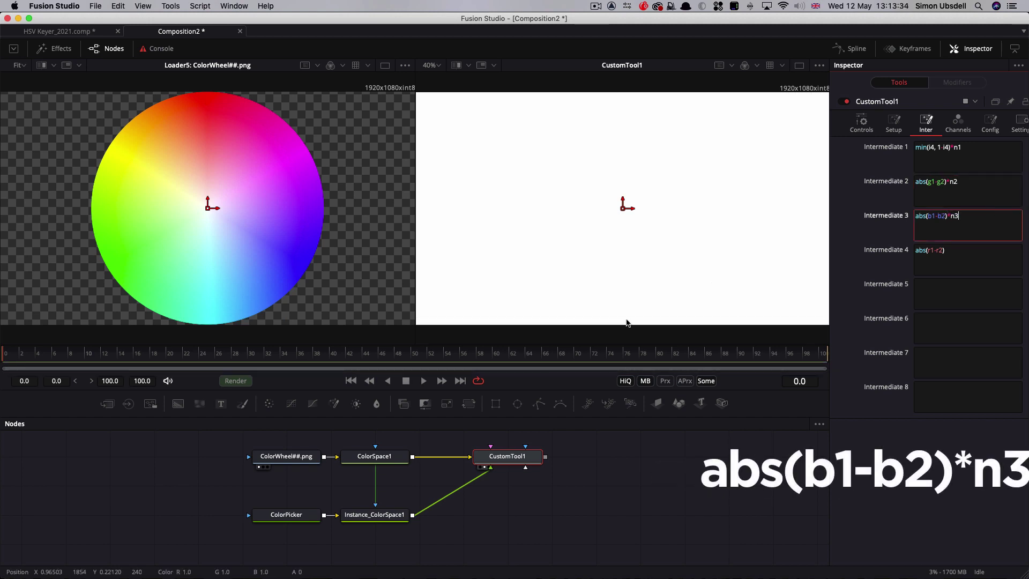
Set the Custom Tool's Number In 1, Number In 2 and Number In 3 to 1.0
left_click(861, 123)
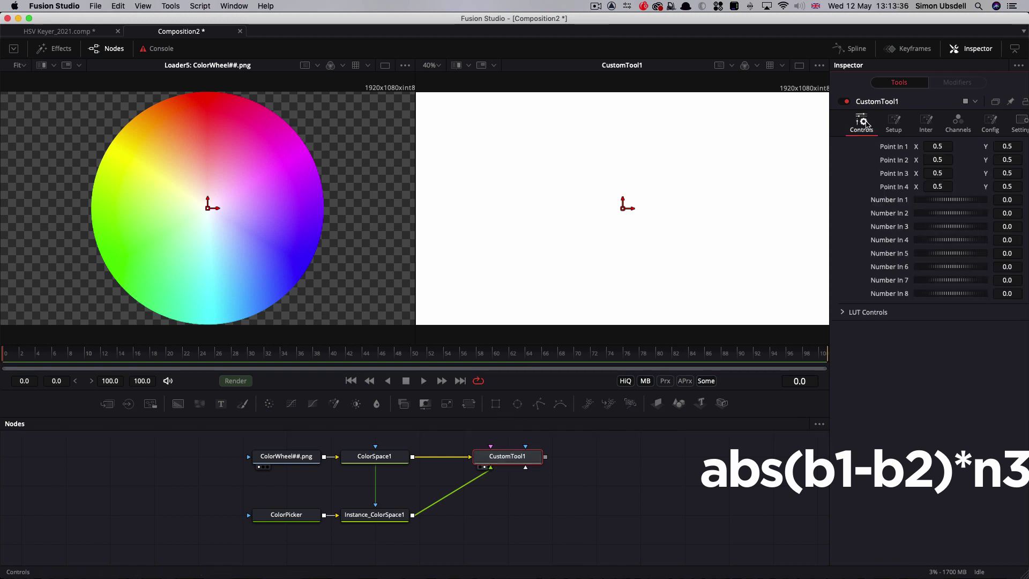
left_click(1017, 200)
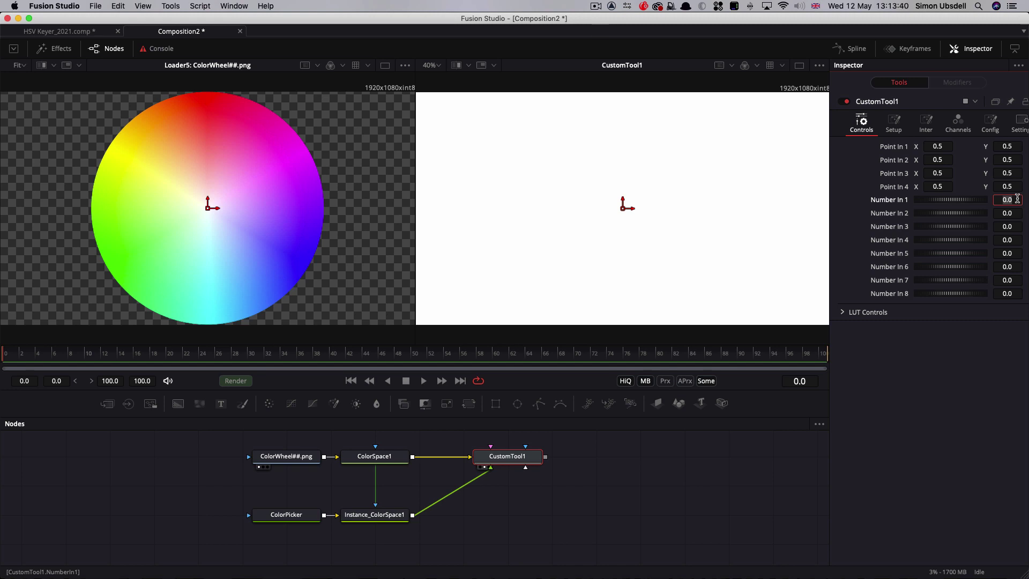
type("1")
key("Tab")
type("1")
key("Tab")
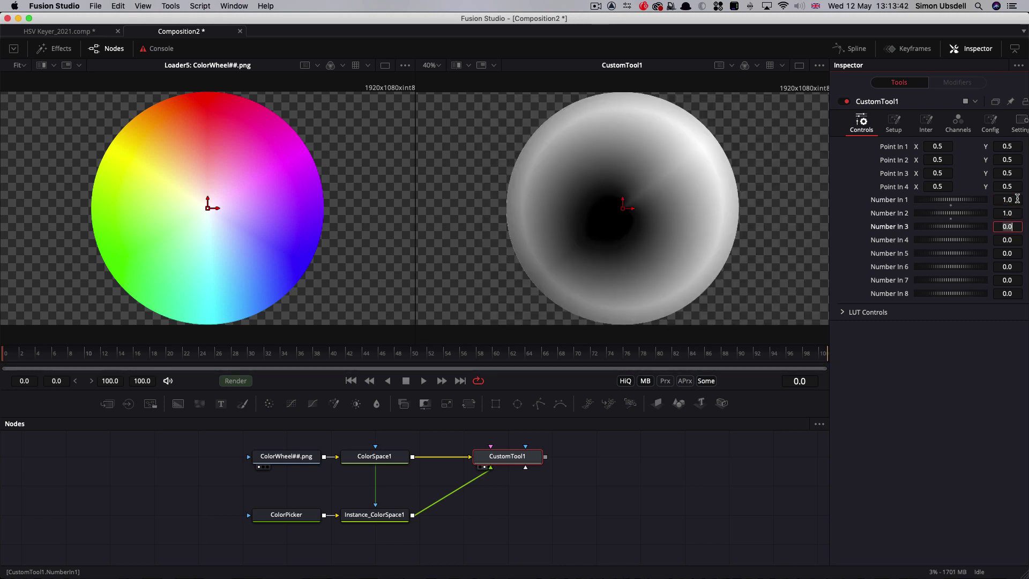
type("1")
key("Tab")
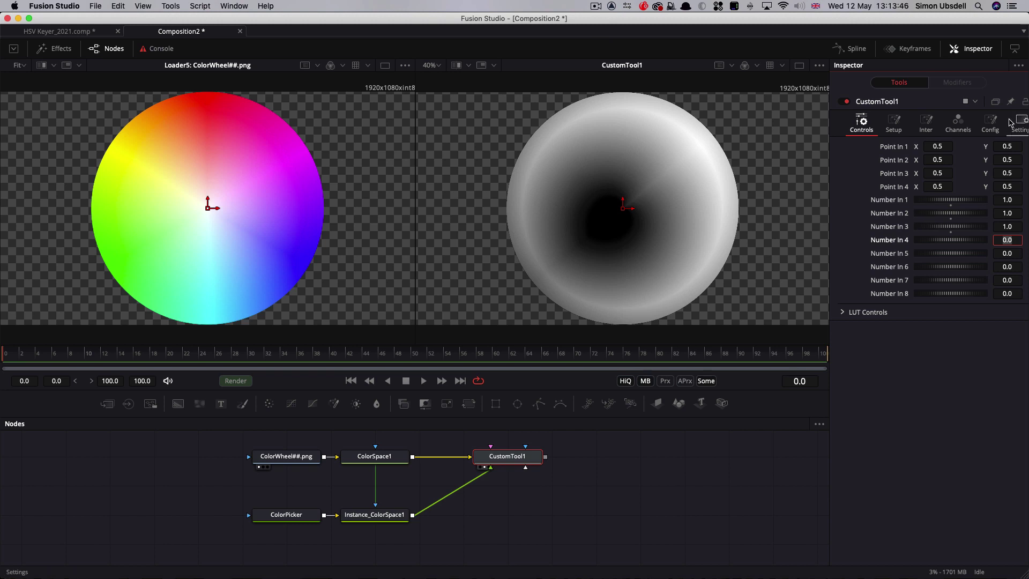
Hide the Custom Tool's Number 4 to 8 controls and name Numbers 1, 2 and 3 Hue, Saturation and Value
left_click(991, 122)
left_click(844, 183)
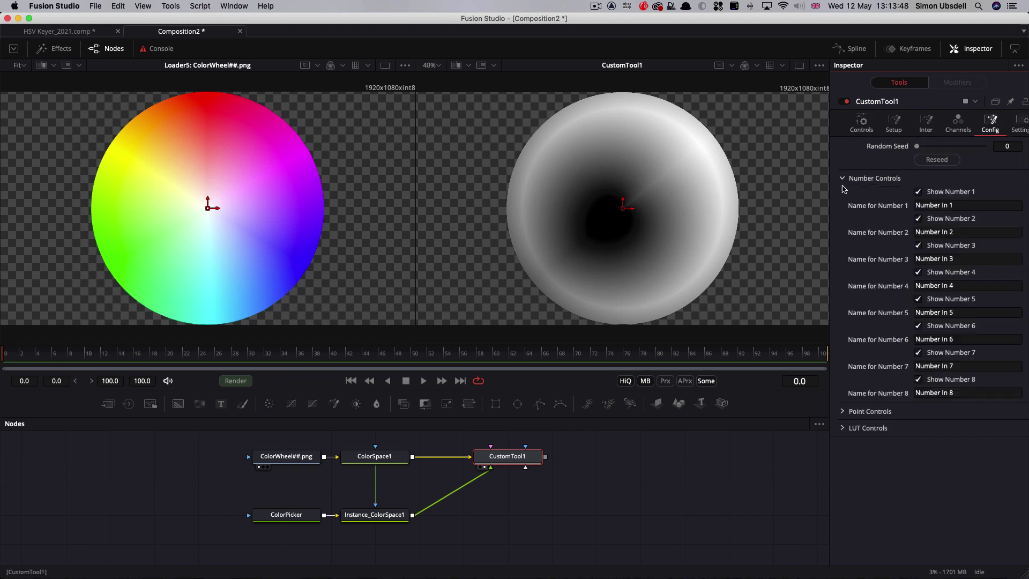
left_click(918, 379)
left_click(918, 352)
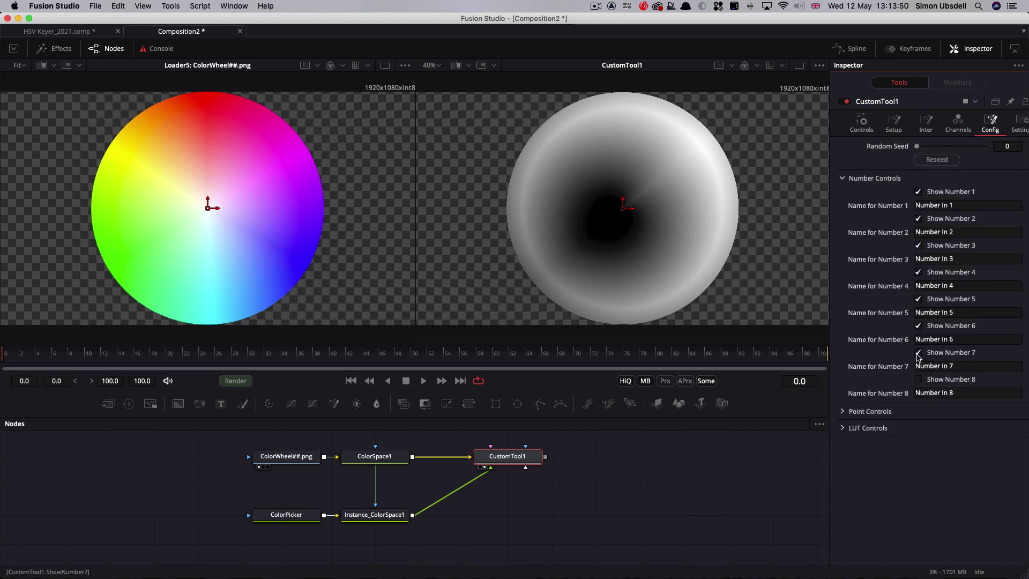
left_click(919, 325)
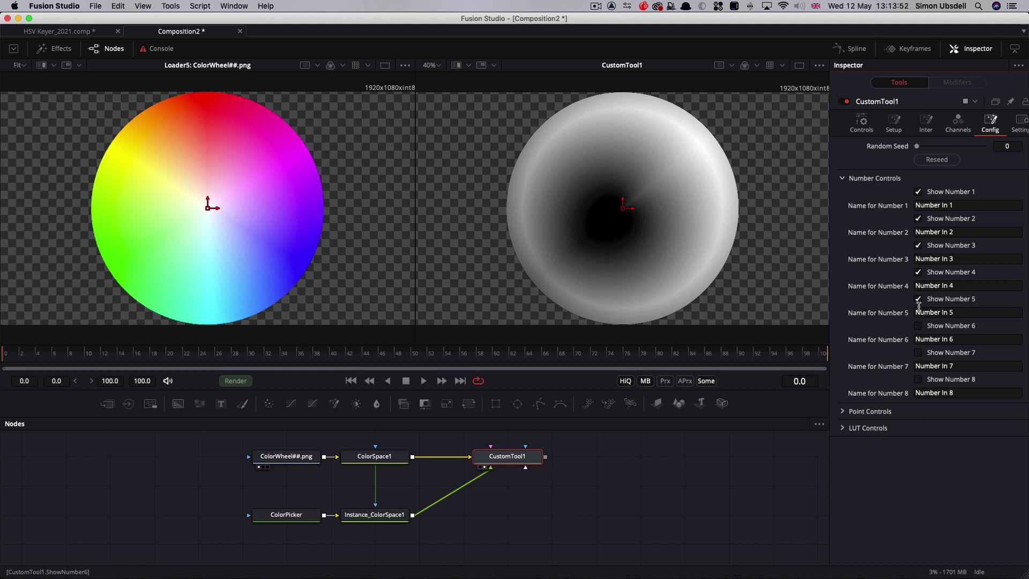
left_click(918, 299)
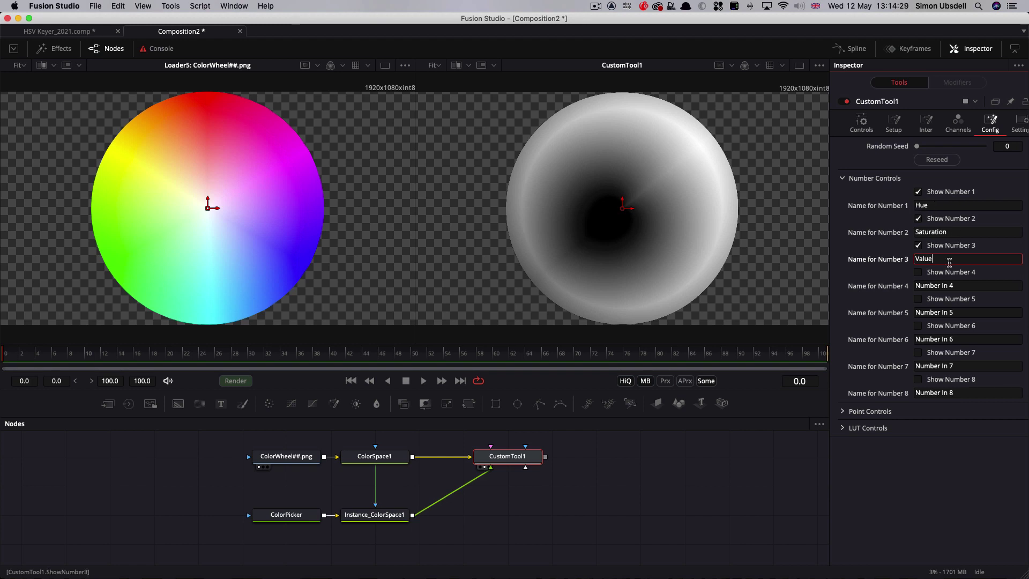
Raise the Custom Tool's Saturation weight to about 3.428 to tighten the color wheel matte
left_click(862, 123)
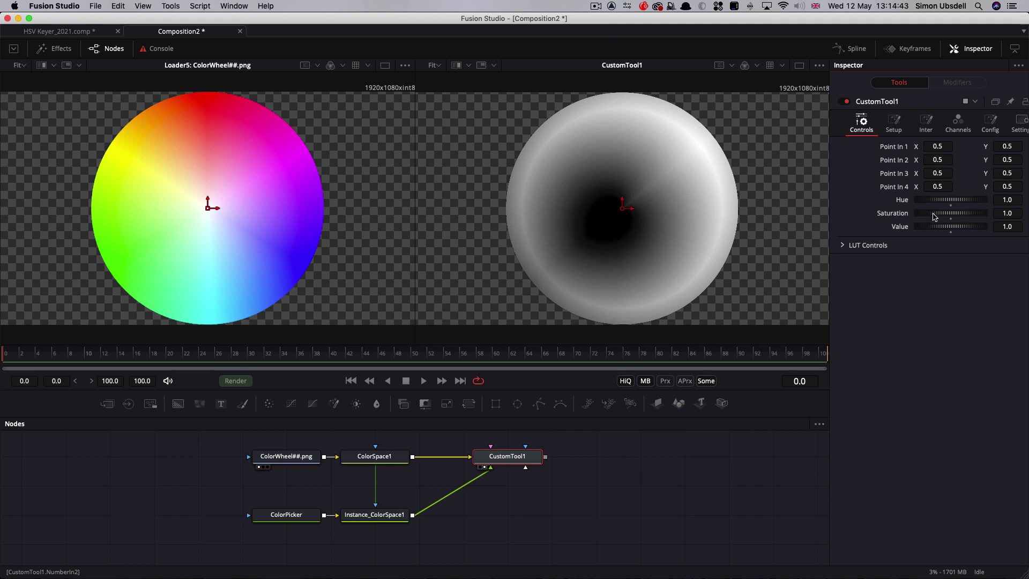
left_click_drag(933, 216, 1028, 217)
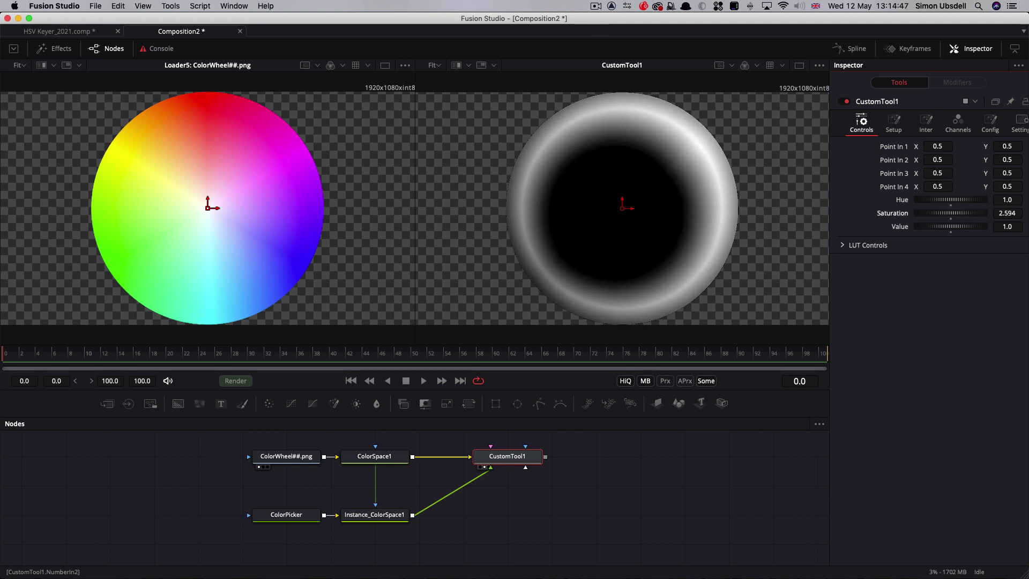
left_click_drag(939, 214, 968, 216)
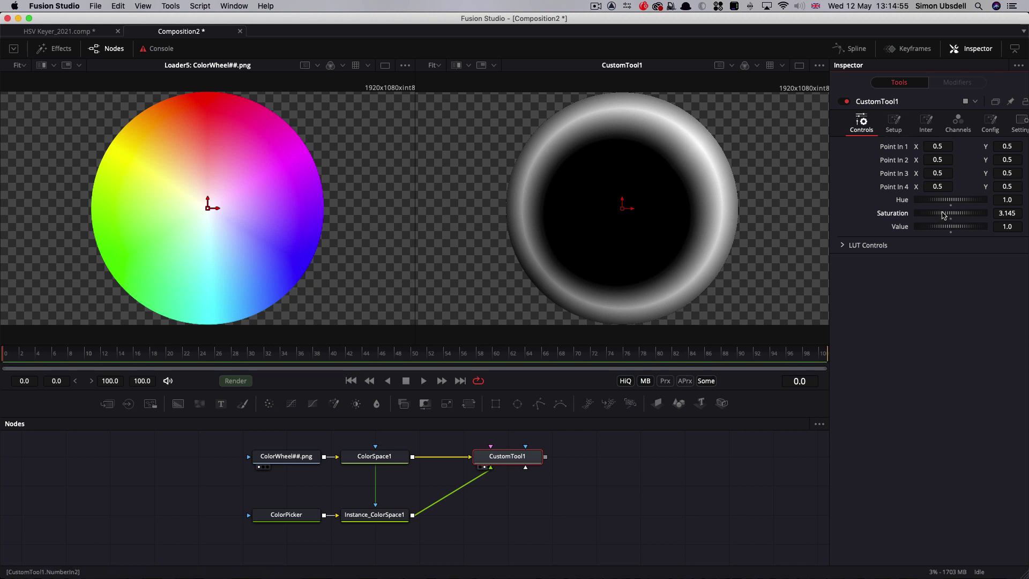
left_click_drag(944, 215, 963, 216)
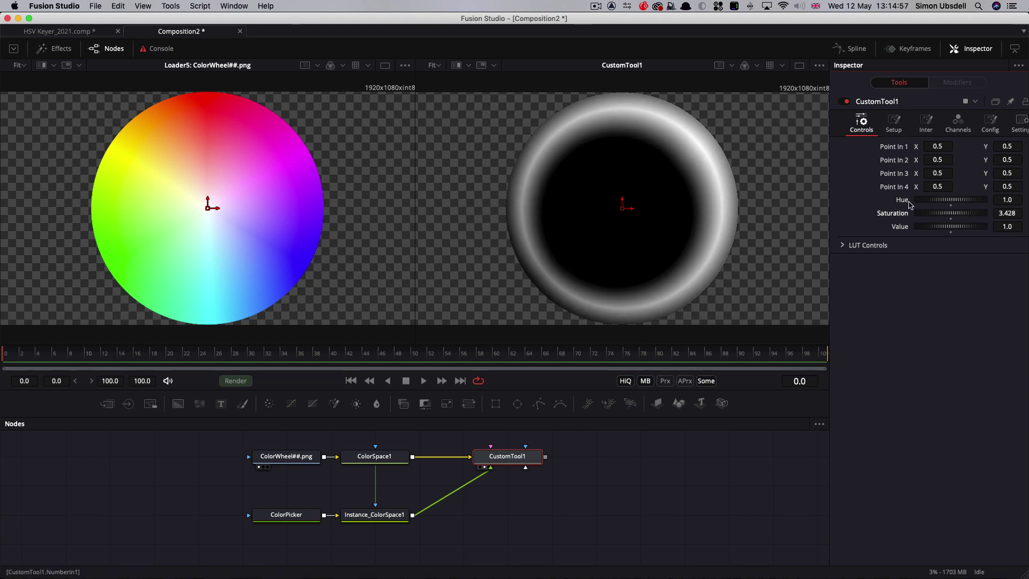
Raise the Custom Tool's Hue weight to about 6.109 to narrow the matte's hue range
left_click_drag(932, 202, 1027, 202)
left_click_drag(923, 200, 1015, 198)
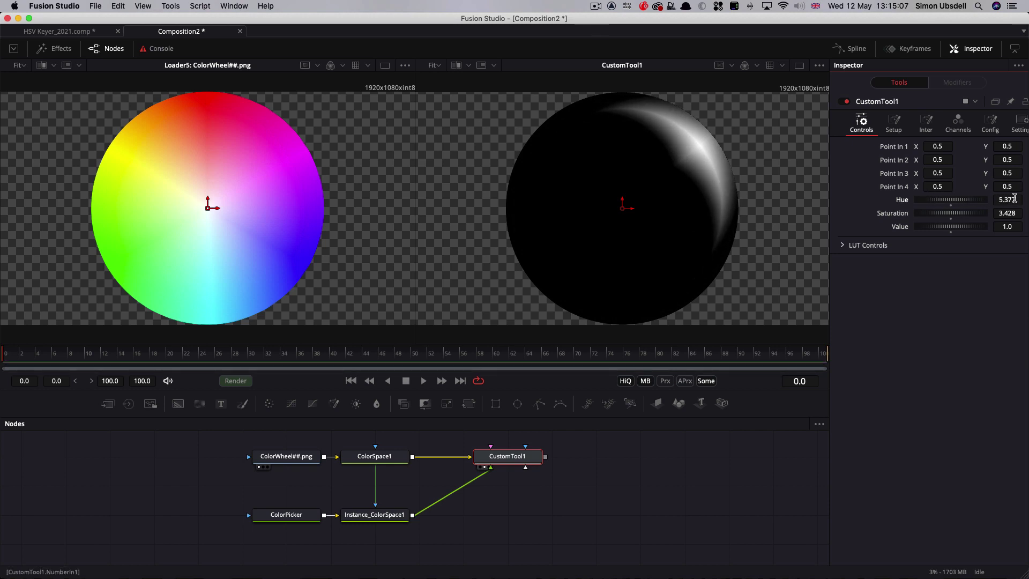
left_click_drag(942, 202, 961, 202)
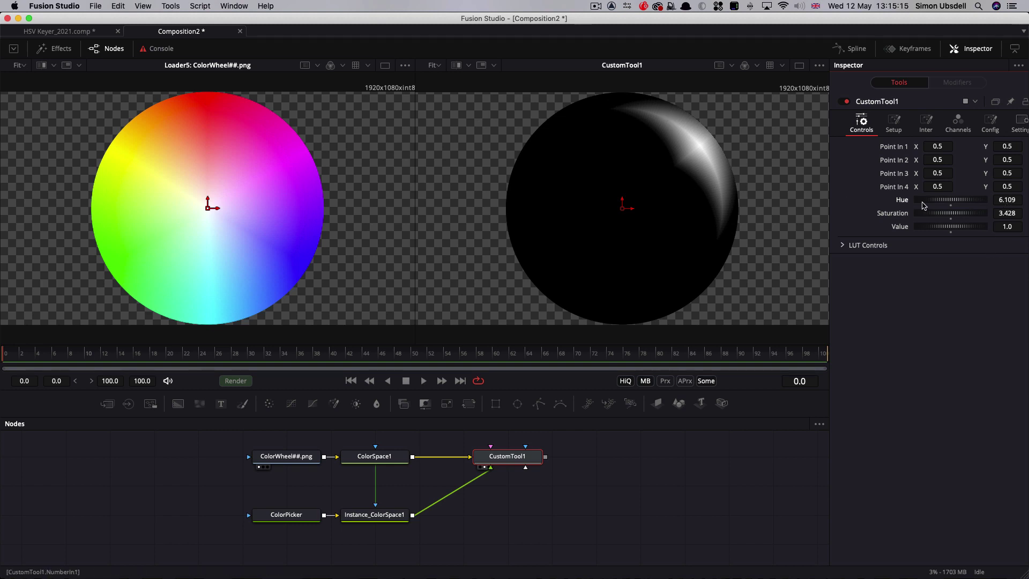
Feed the fctest_###.tif loader into ColorSpace1 in place of the ColorWheel and view the loader in the first viewer
left_click(517, 461)
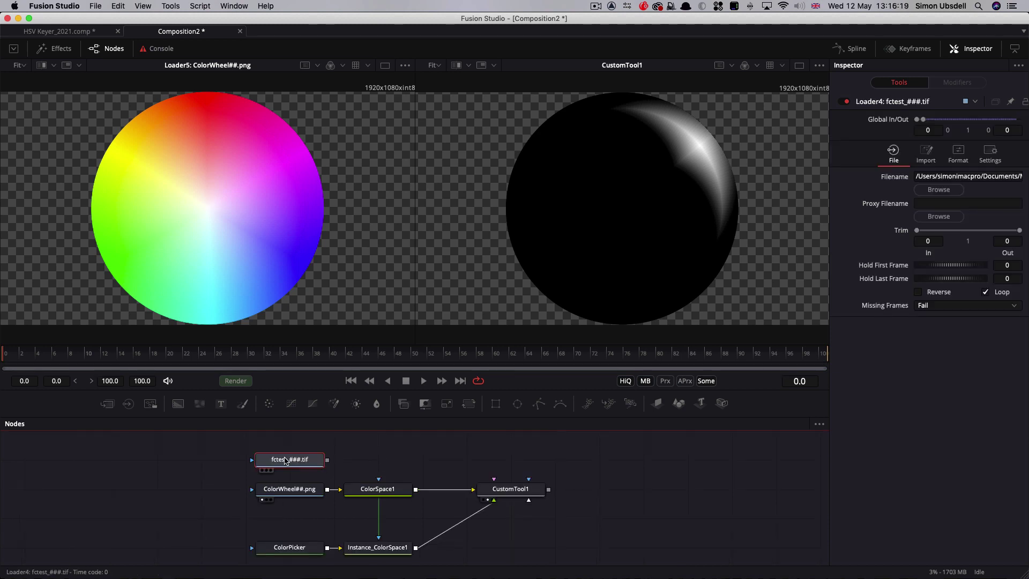
left_click_drag(325, 461, 339, 489)
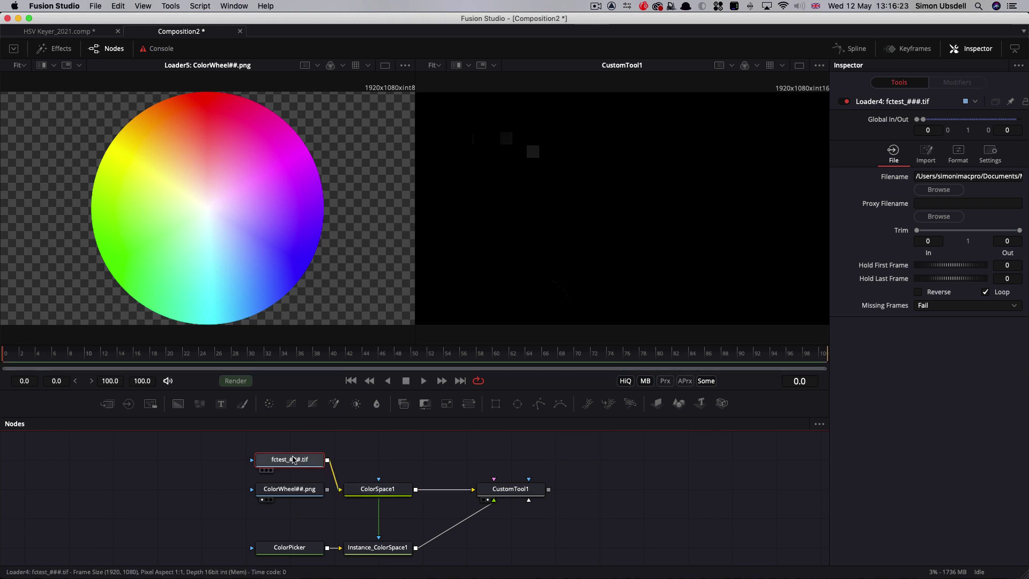
left_click_drag(292, 459, 231, 218)
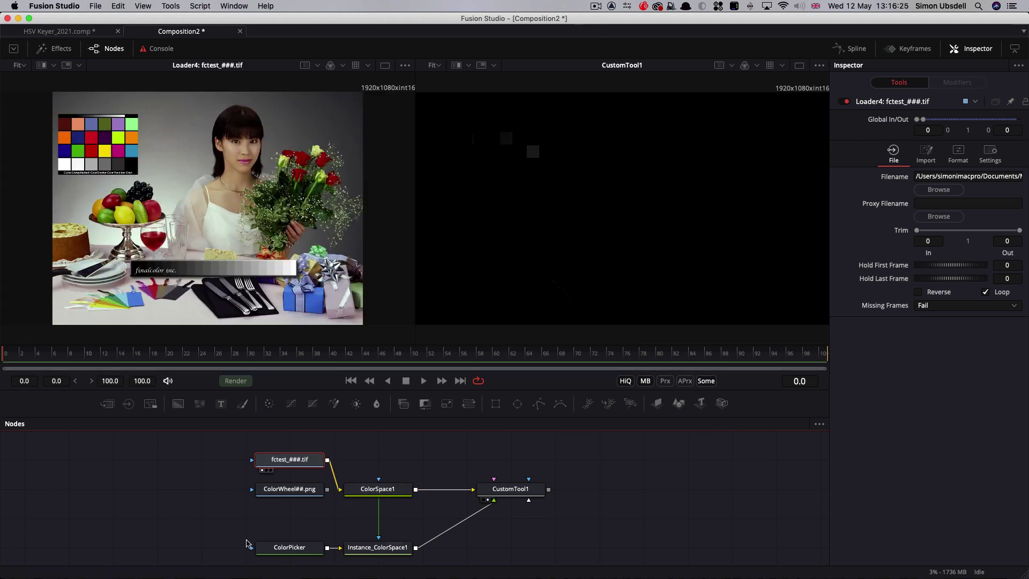
Sample the blue gift box in the fctest image as the ColorPicker's color
left_click(282, 550)
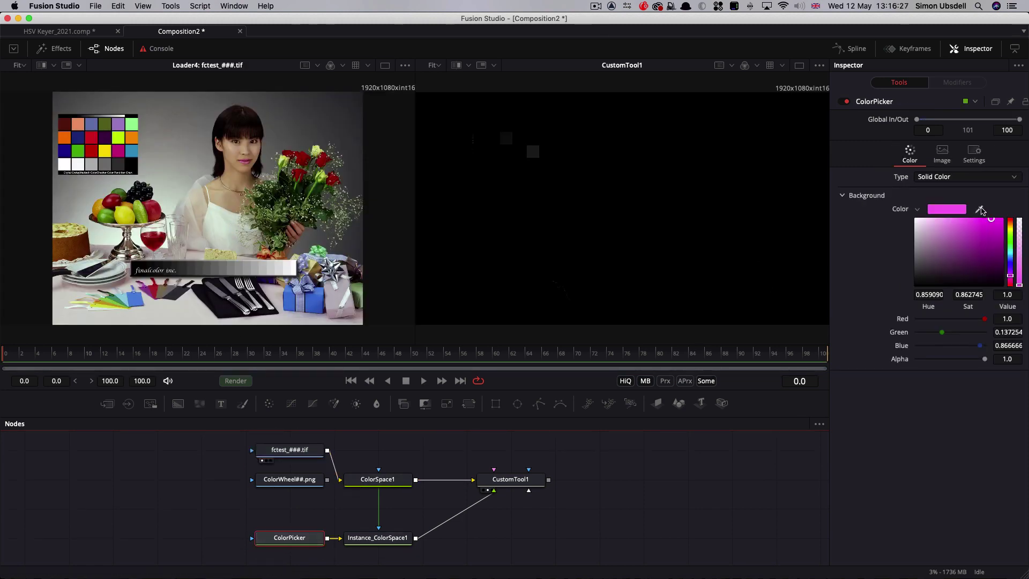
left_click_drag(981, 210, 323, 305)
Set the Custom Tool's Hue weight to about 6.268 and its Saturation weight to about 1.682
left_click(744, 263)
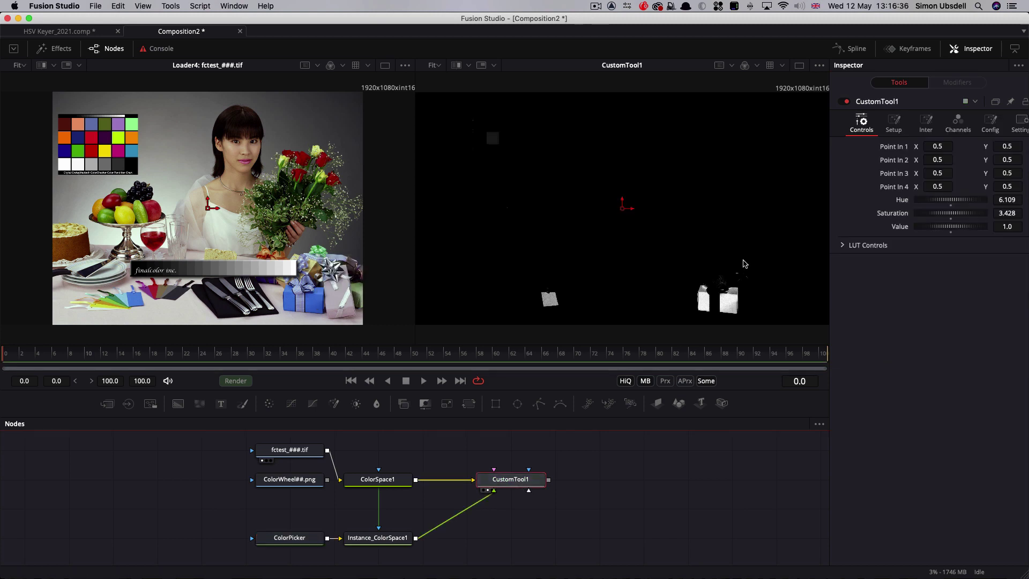
mouse_move(933, 203)
left_mouse_down()
mouse_move(943, 203)
mouse_move(939, 215)
left_mouse_up()
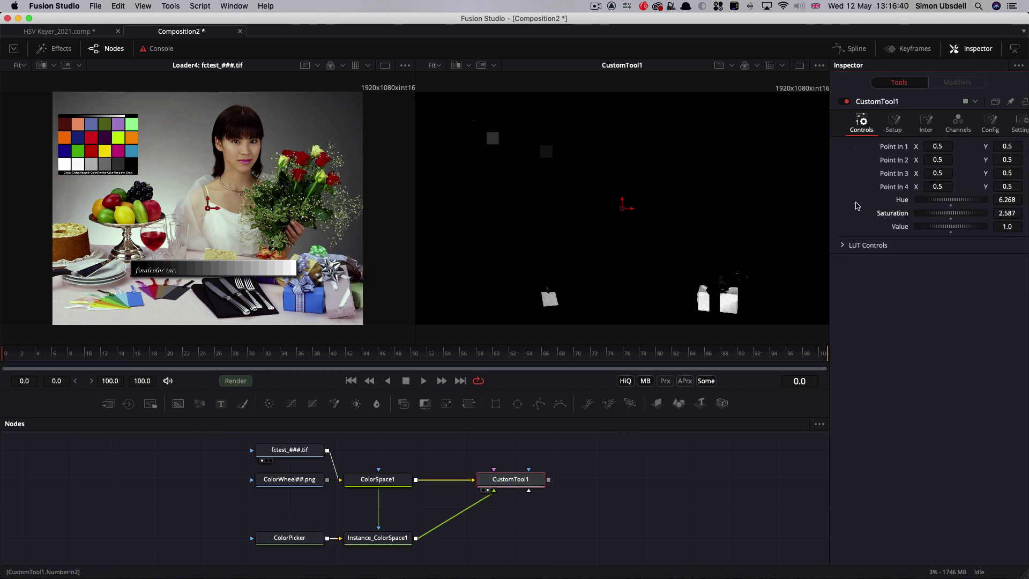
left_click_drag(856, 206, 803, 200)
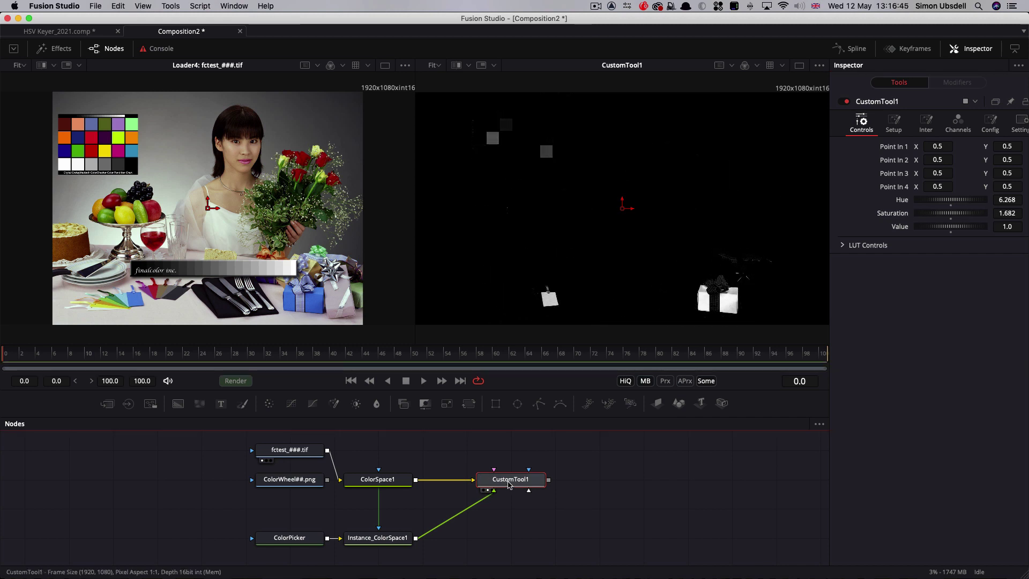
Add a Brightness Contrast node after CustomTool1, view it, and set Low to about 0.444 and High to about 0.611
key("shift+space")
type("bc")
key("Return")
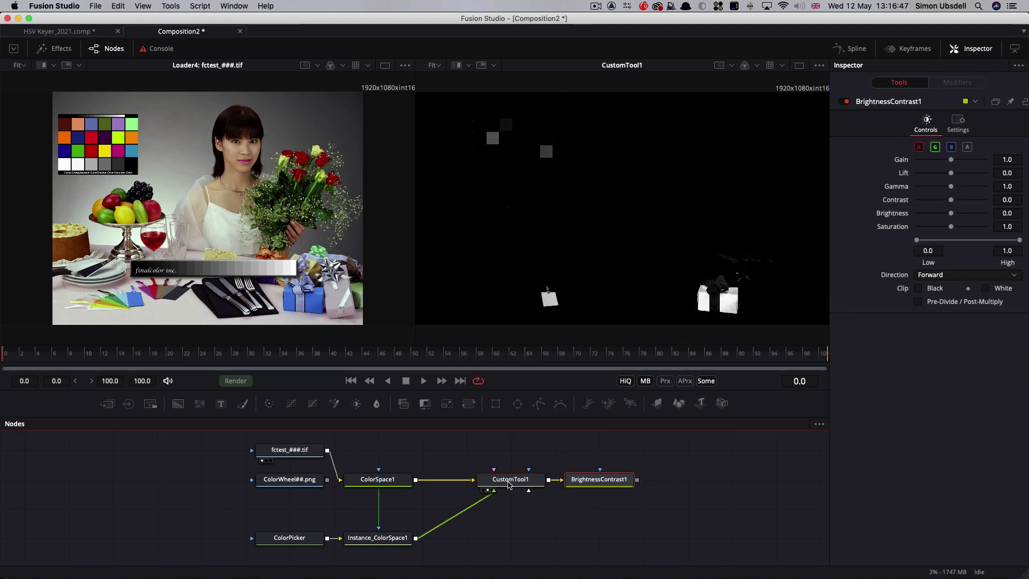
key("2")
left_click_drag(1019, 240, 986, 240)
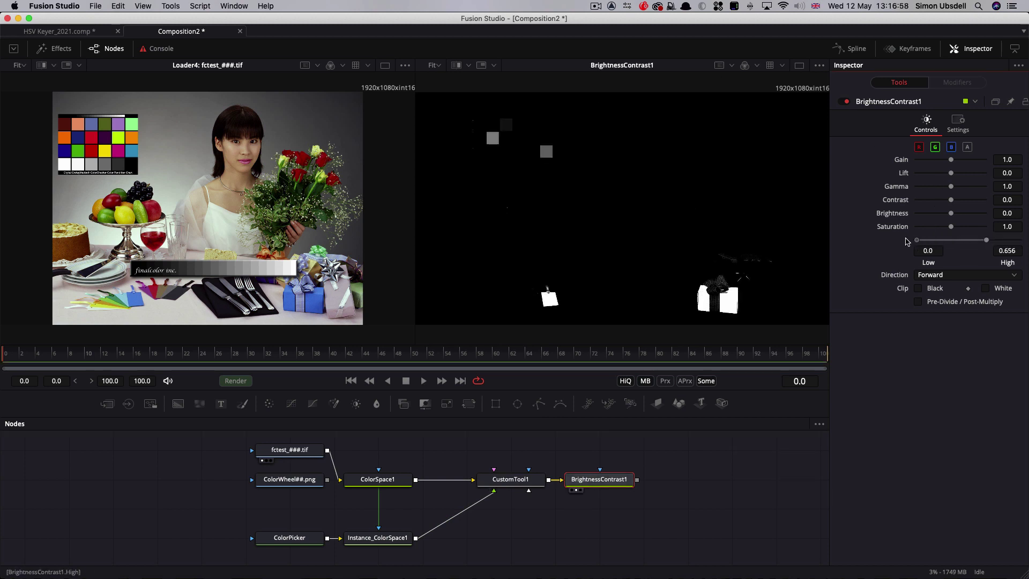
left_click_drag(917, 240, 962, 244)
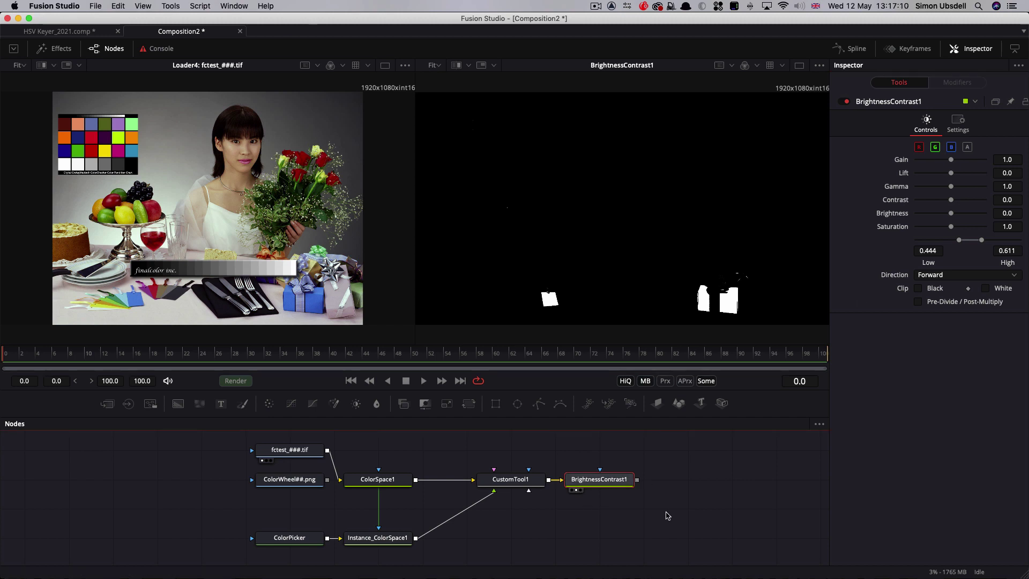
Add a Color Corrector node and connect the fctest_###.tif loader to its image input
key("shift+space")
type("color")
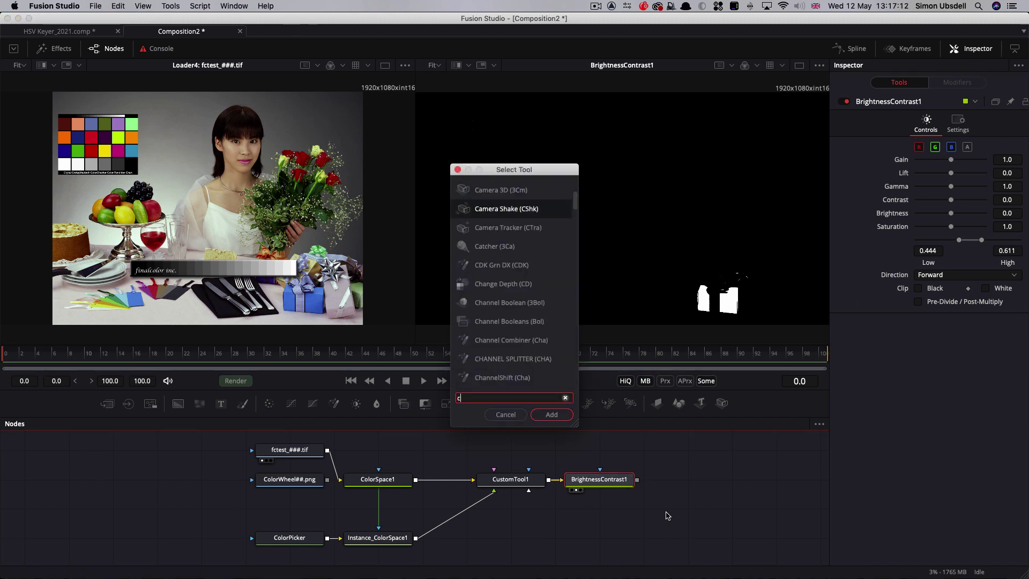
key("Return")
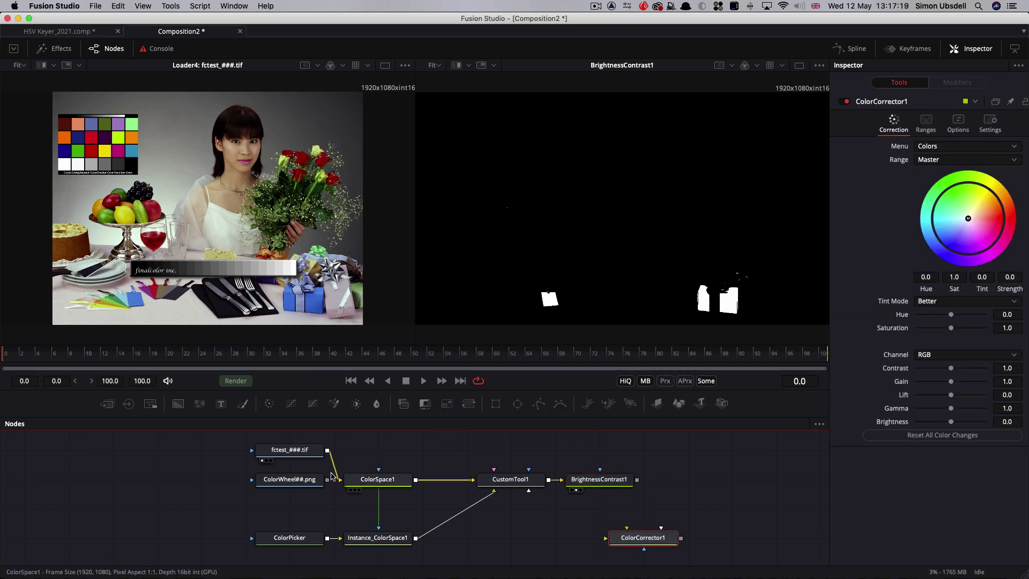
left_click_drag(328, 454, 705, 455)
scroll(678, 479, "up", 2)
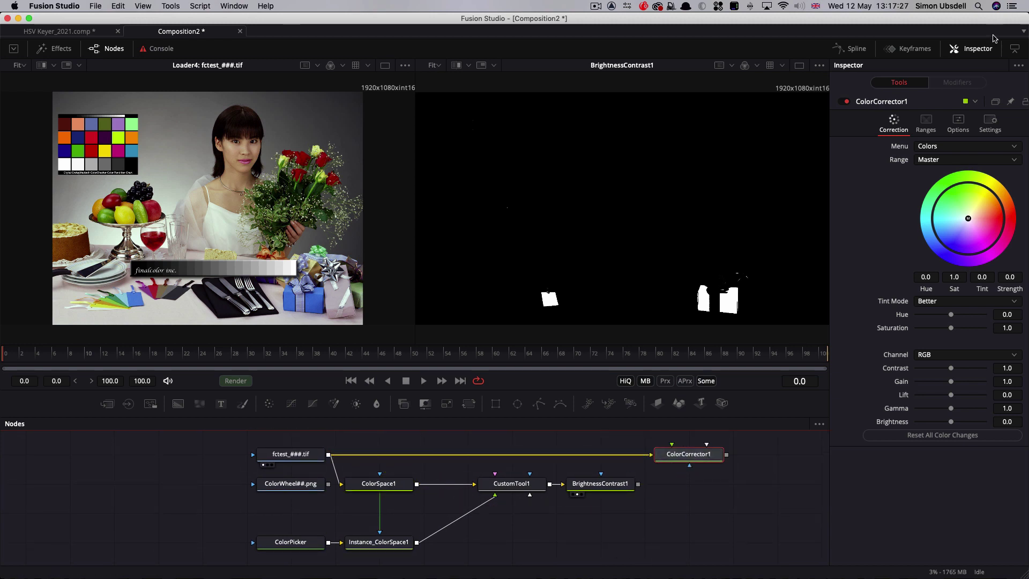
Connect BrightnessContrast1 as the Color Corrector's effect mask, set the mask channel to Luminance, and view the result
left_click(617, 485)
left_click_drag(640, 487, 689, 466)
left_click(689, 455)
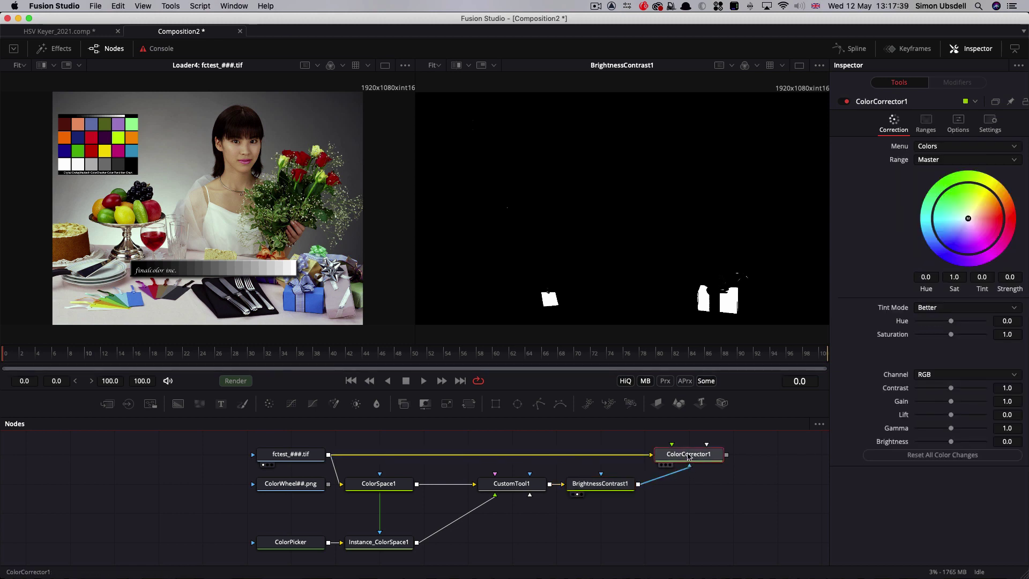
left_click(991, 120)
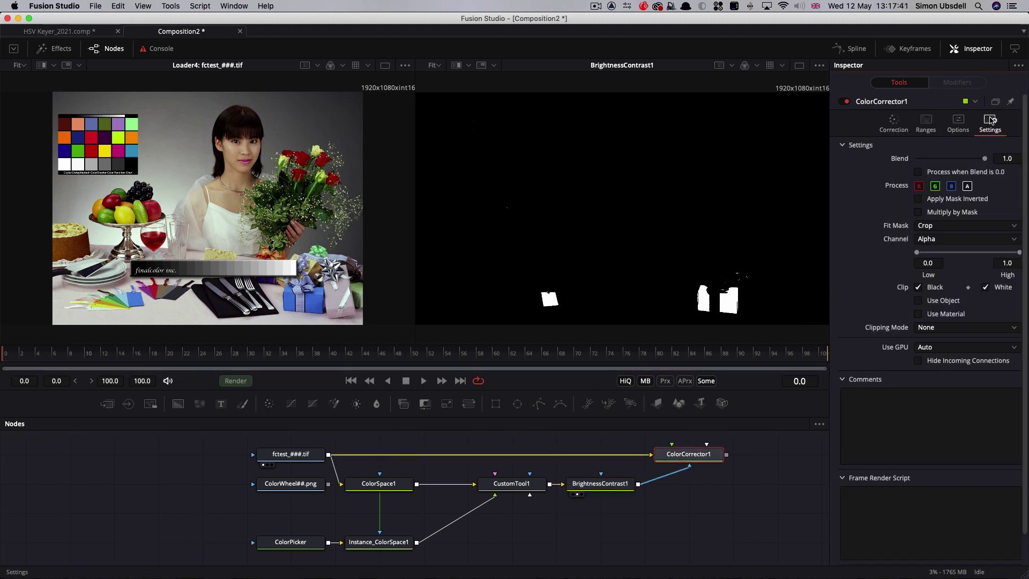
left_click(935, 239)
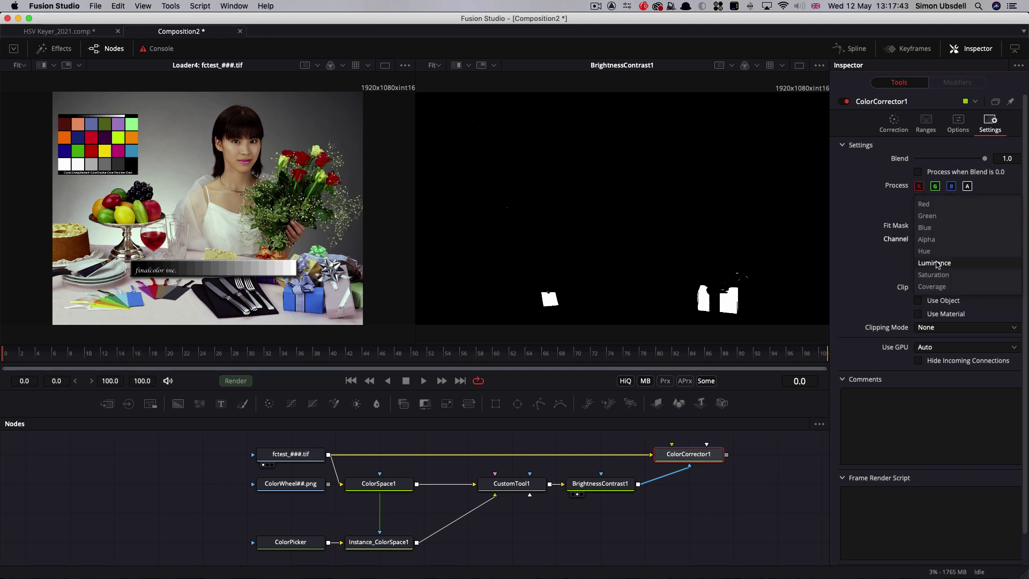
left_click(936, 264)
key("2")
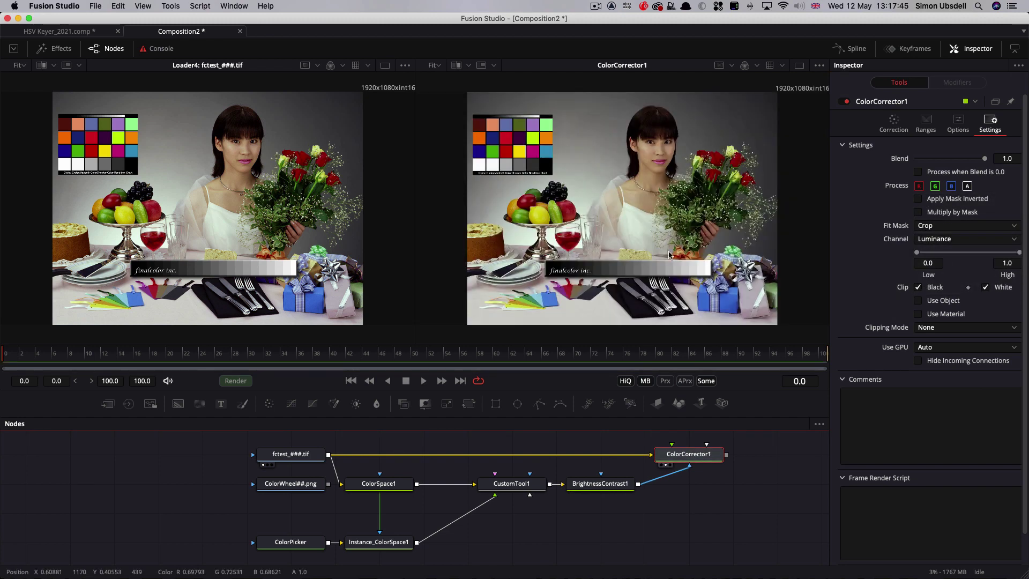
Tint the masked blue objects with the Color Corrector, trying orange and settling on green with a strength of about 0.338
left_click(893, 121)
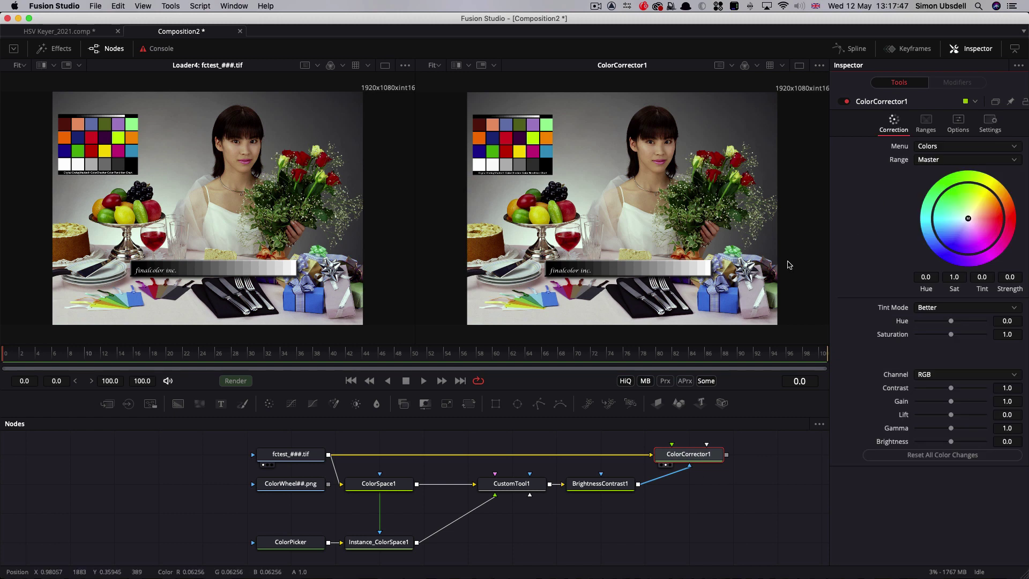
left_click_drag(968, 218, 995, 199)
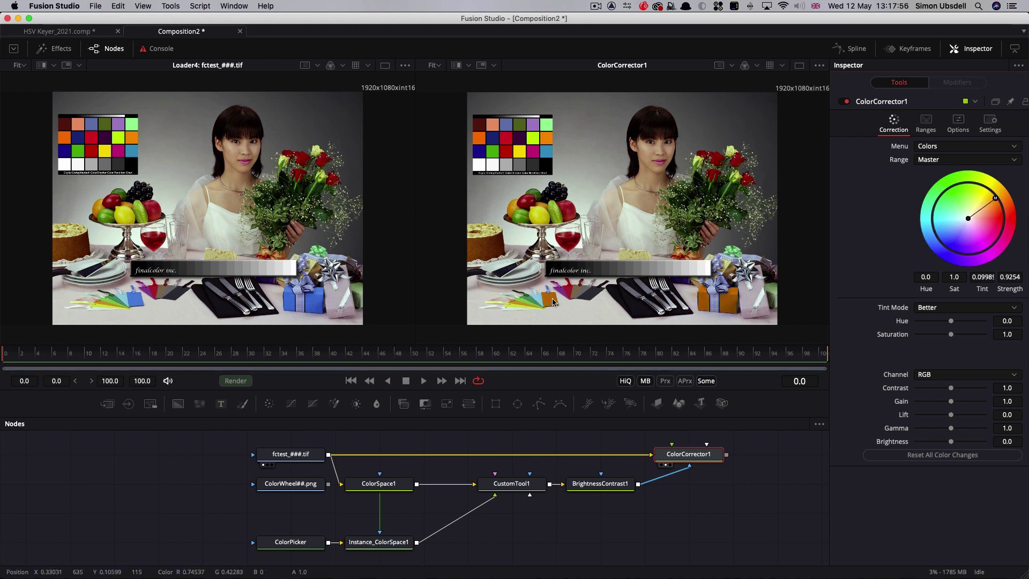
left_click_drag(997, 201, 974, 201)
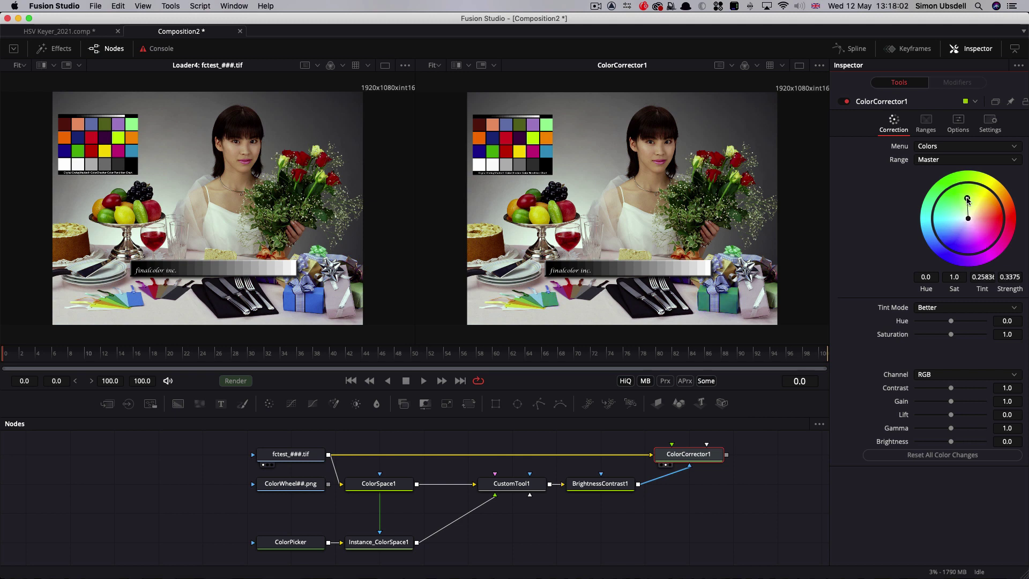
Resample the ColorPicker's background color from the woman's skin tone in the fctest_###.tif image
left_click(292, 543)
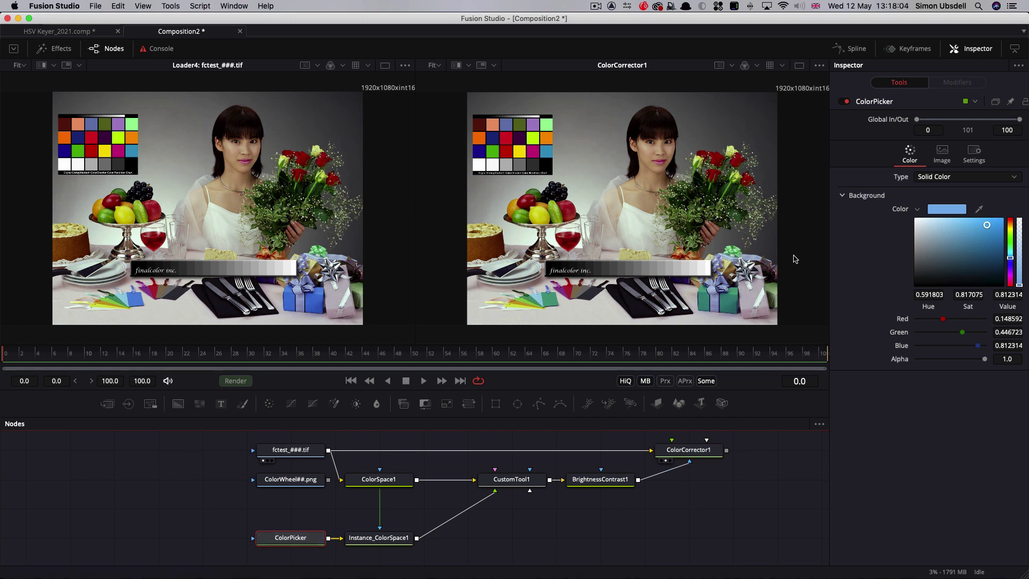
left_click_drag(979, 209, 236, 160)
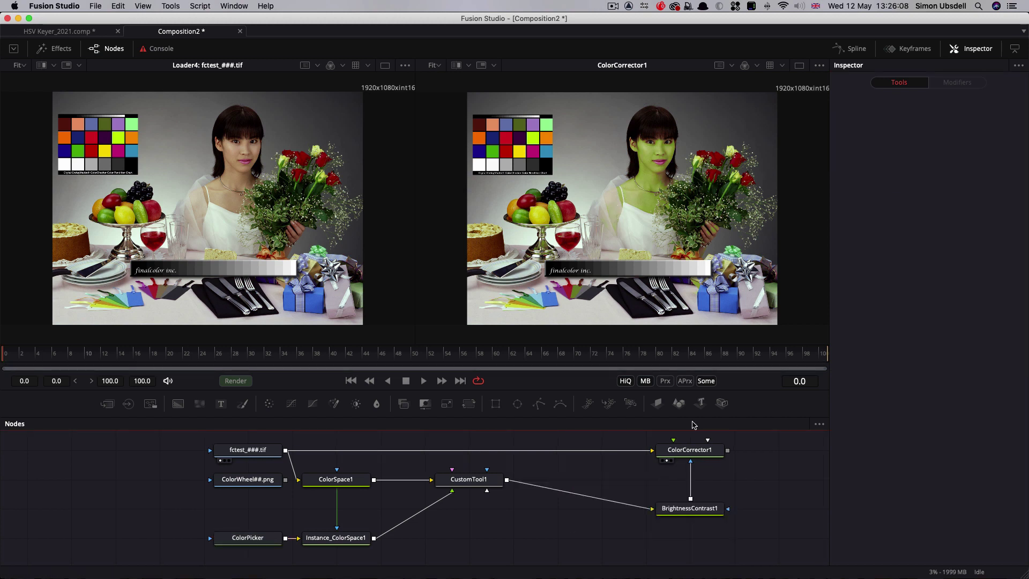
Move BrightnessContrast1 back in line after CustomTool1 and place ColorCorrector1 directly above it
left_click(690, 451)
left_click_drag(707, 517, 619, 493)
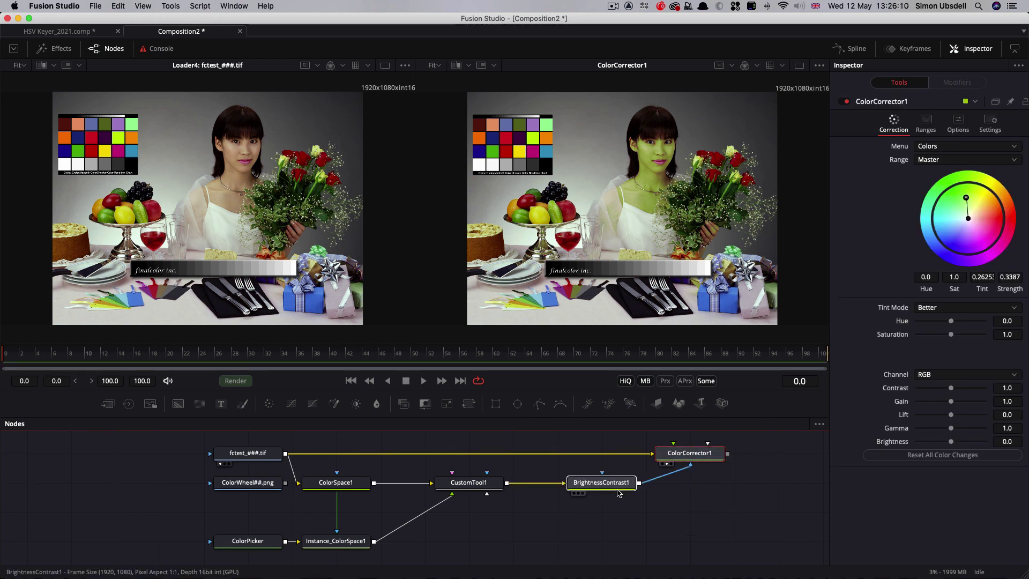
left_click_drag(692, 455, 603, 455)
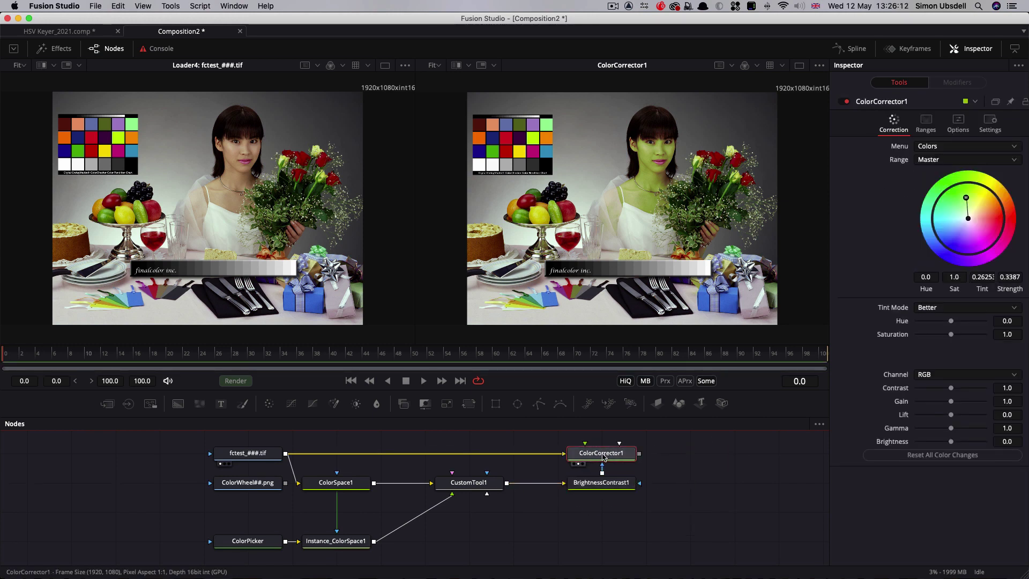
Paste the Landscape_ShagValley8bit_AdRGB_5350_#.tif loader, place it below BrightnessContrast1, and view it in the first viewer
key("super+v")
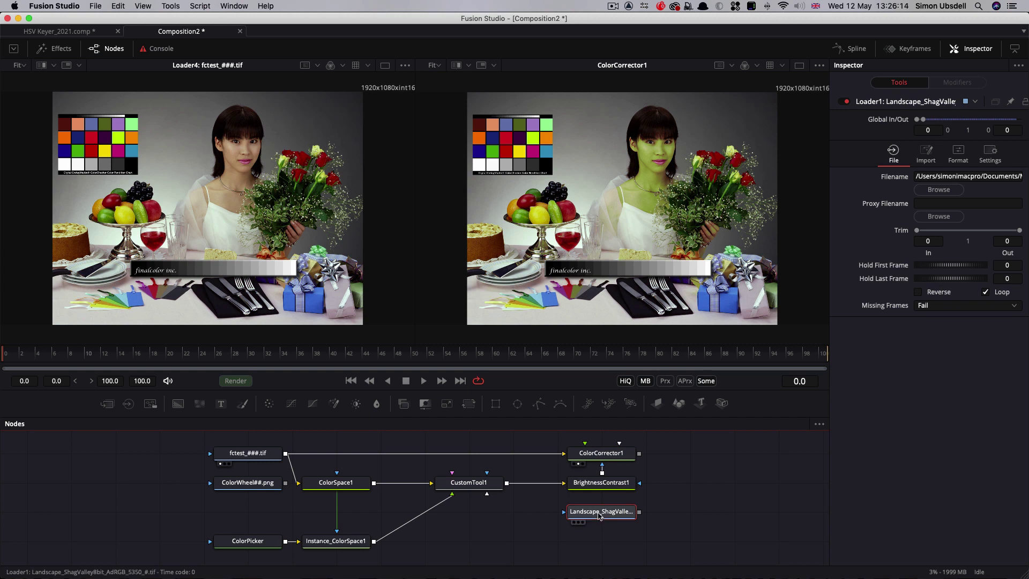
left_click_drag(599, 516, 599, 545)
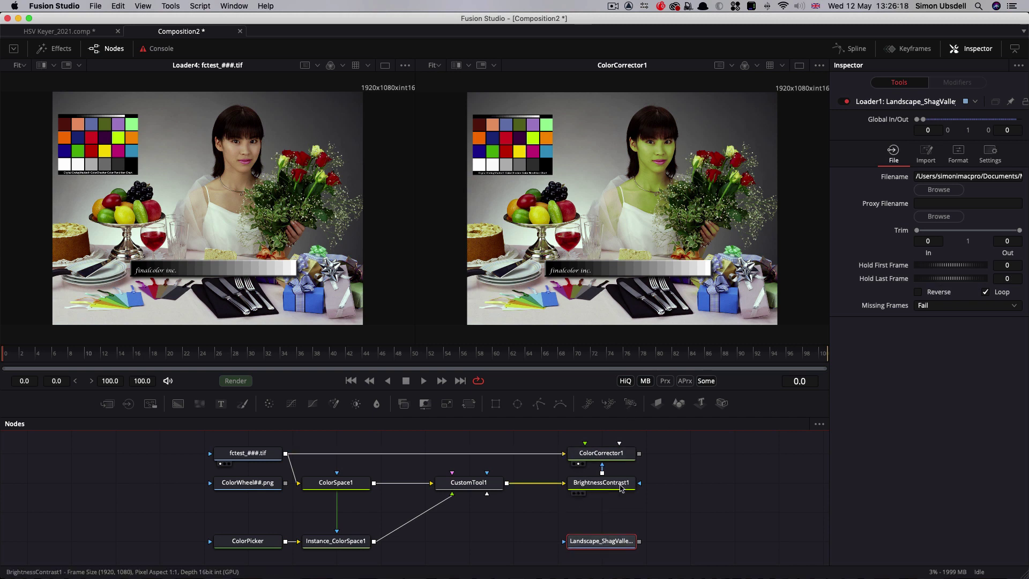
left_click_drag(601, 540, 194, 212)
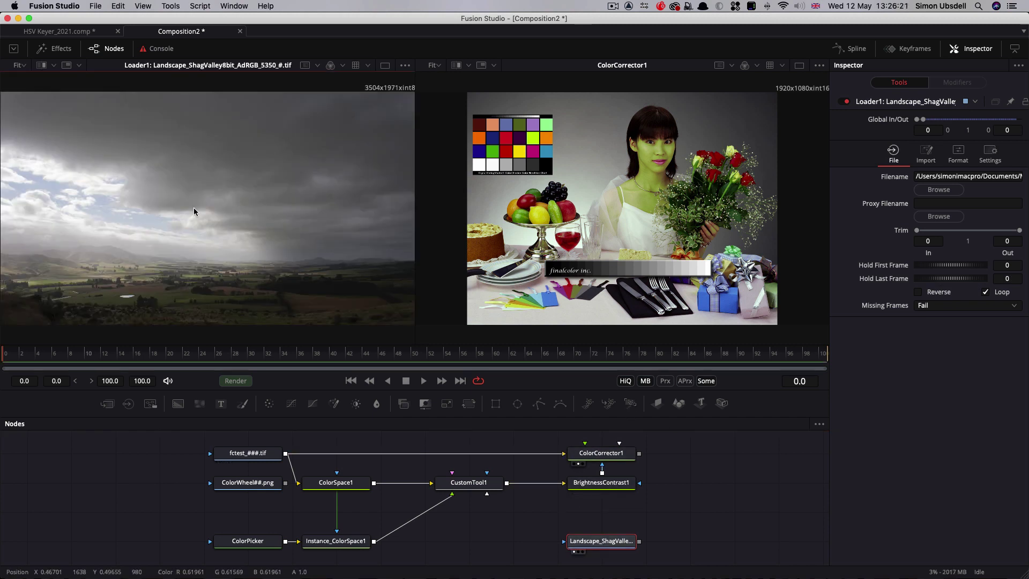
left_click(604, 542)
Delete ColorCorrector1 and add a Custom Tool node after BrightnessContrast1
left_click(607, 455)
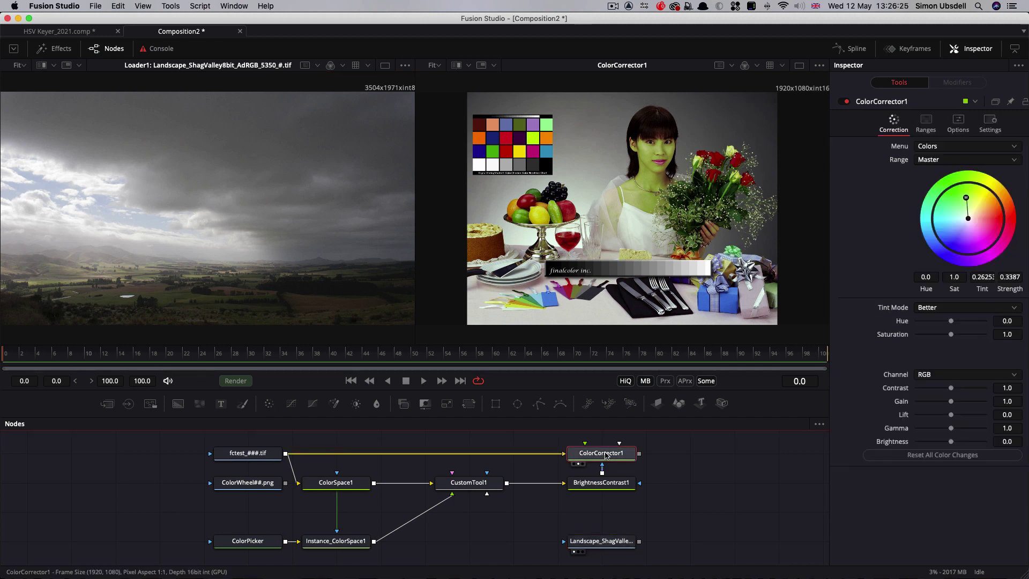
key("Delete")
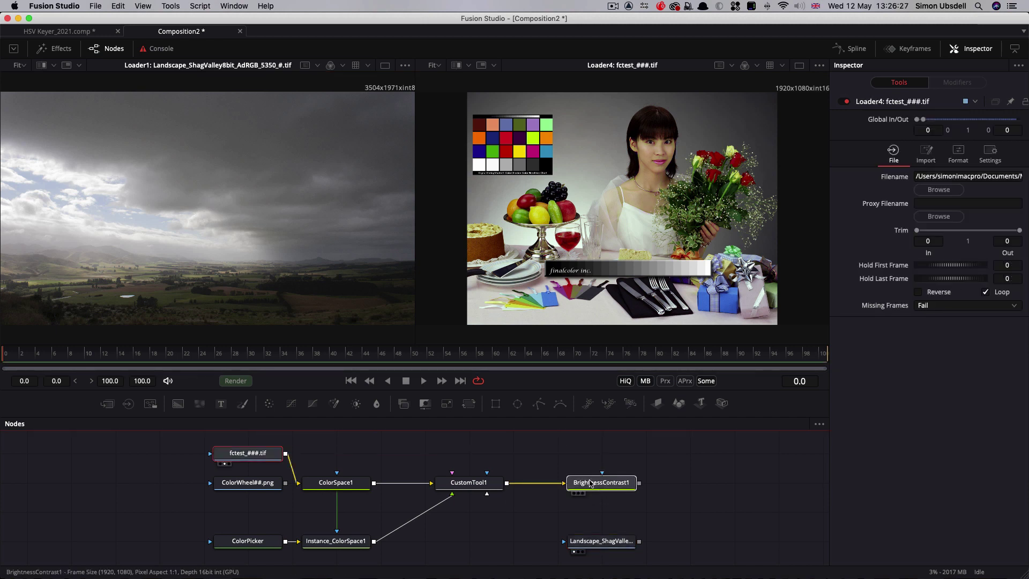
left_click(603, 489)
key("shift+space")
type("cu")
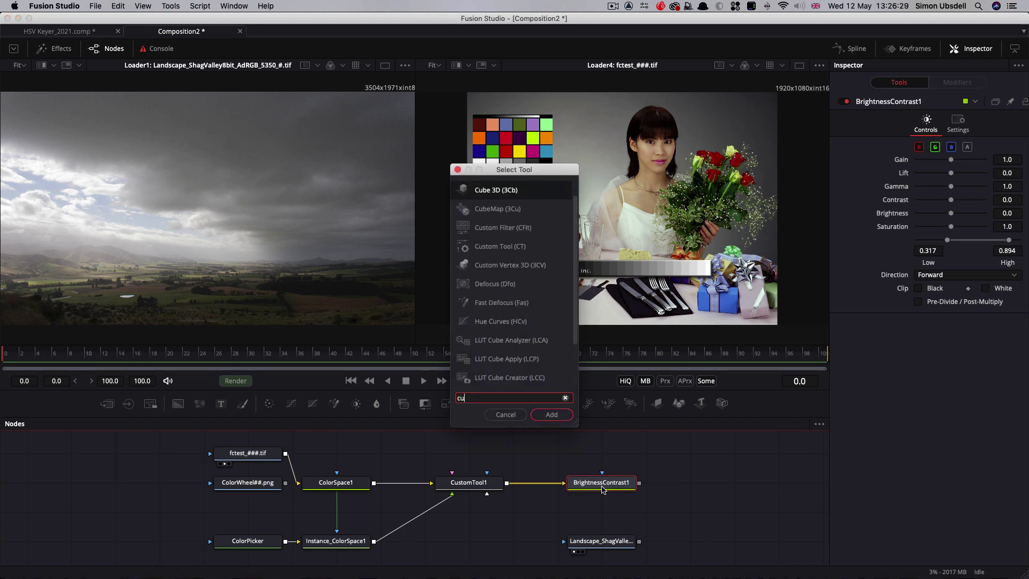
key("Down")
key("Down")
key("Down")
key("Down")
key("Up")
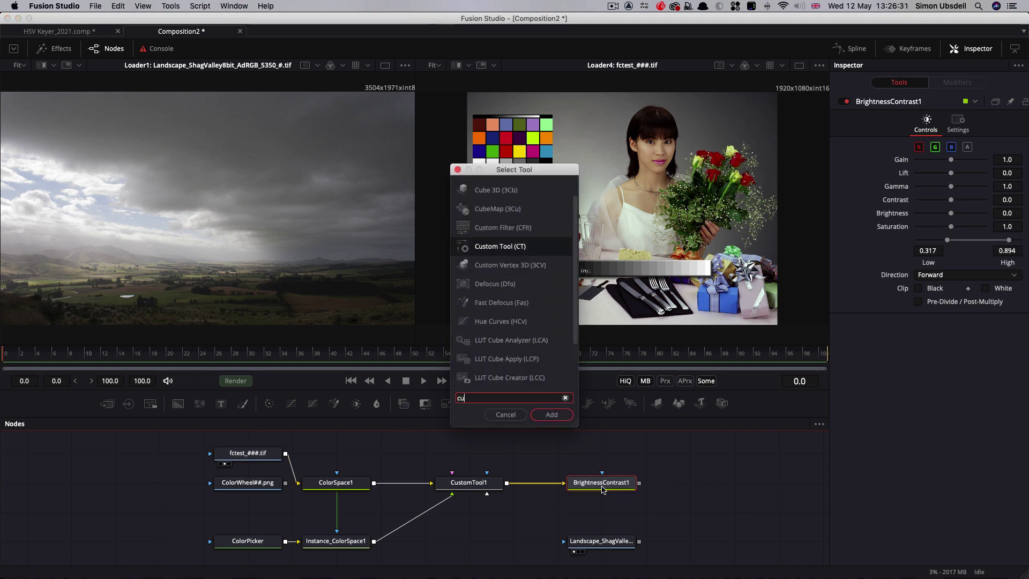
key("Return")
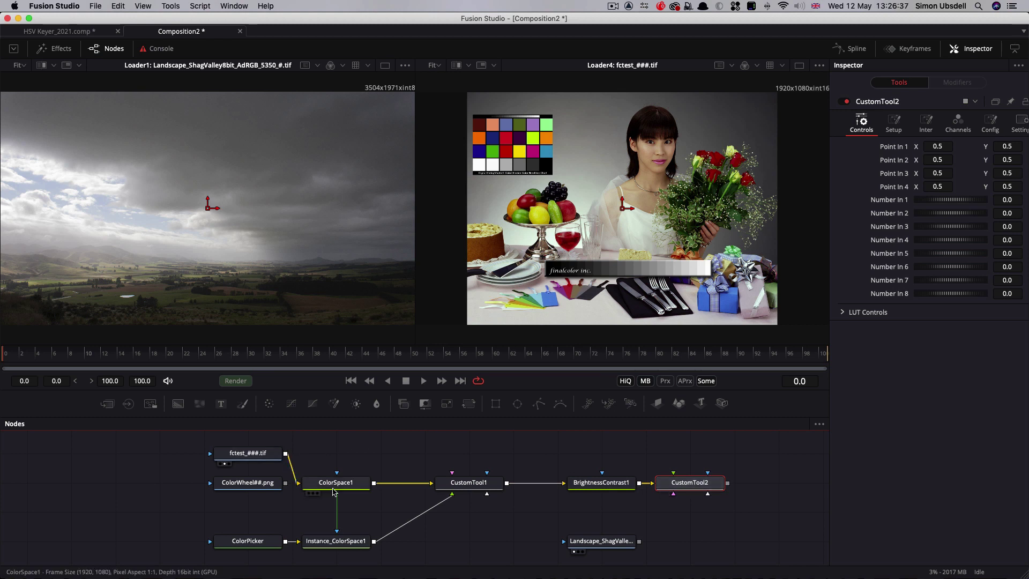
Connect the fctest_###.tif loader to CustomTool2's second image input through a pipe router above the node chain
left_click_drag(285, 453, 702, 492)
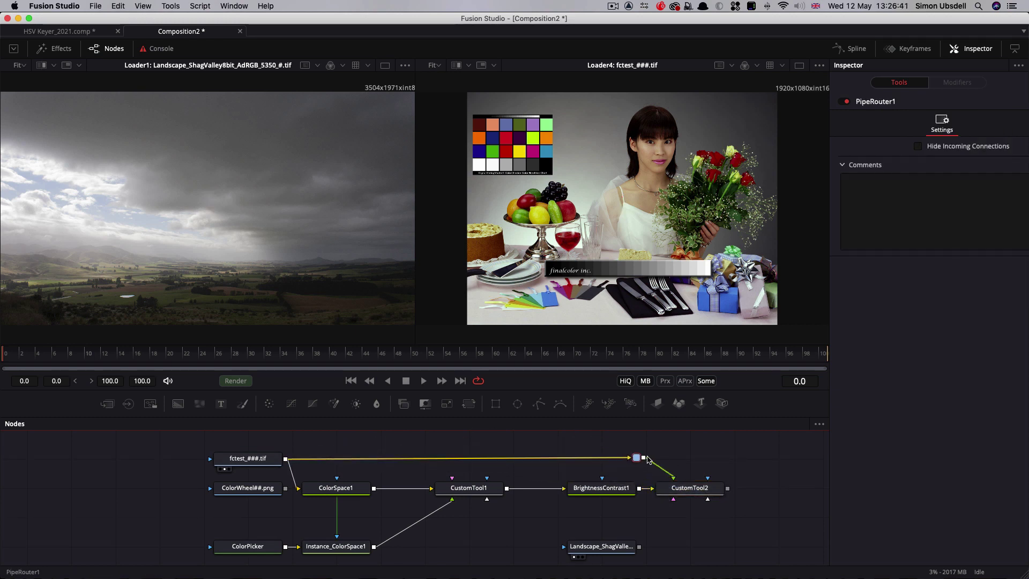
left_click(691, 491)
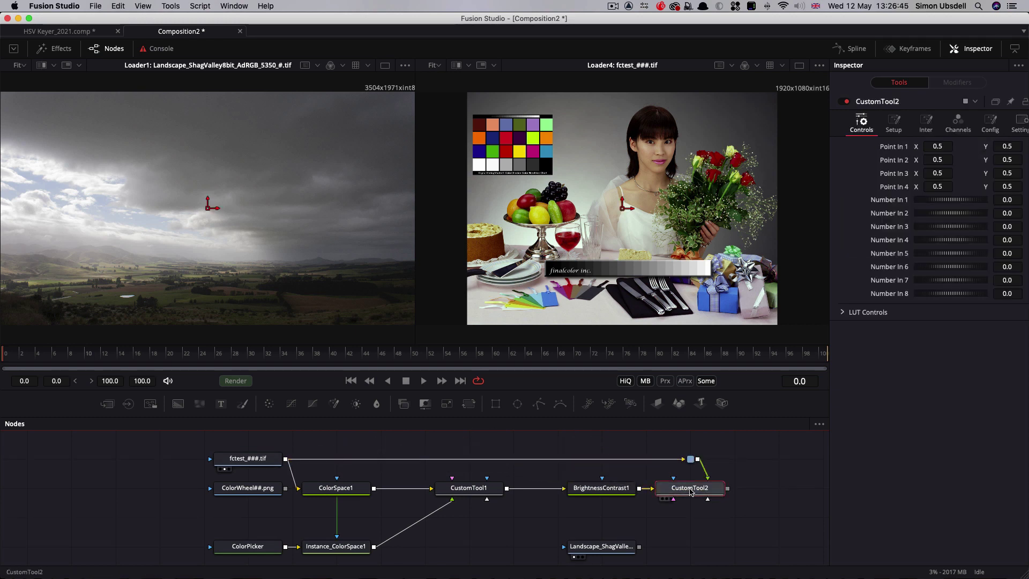
Set CustomTool2's Red, Green and Blue channel expressions to c1*c2 and view the node in the second viewer
left_click(959, 124)
left_click(920, 150)
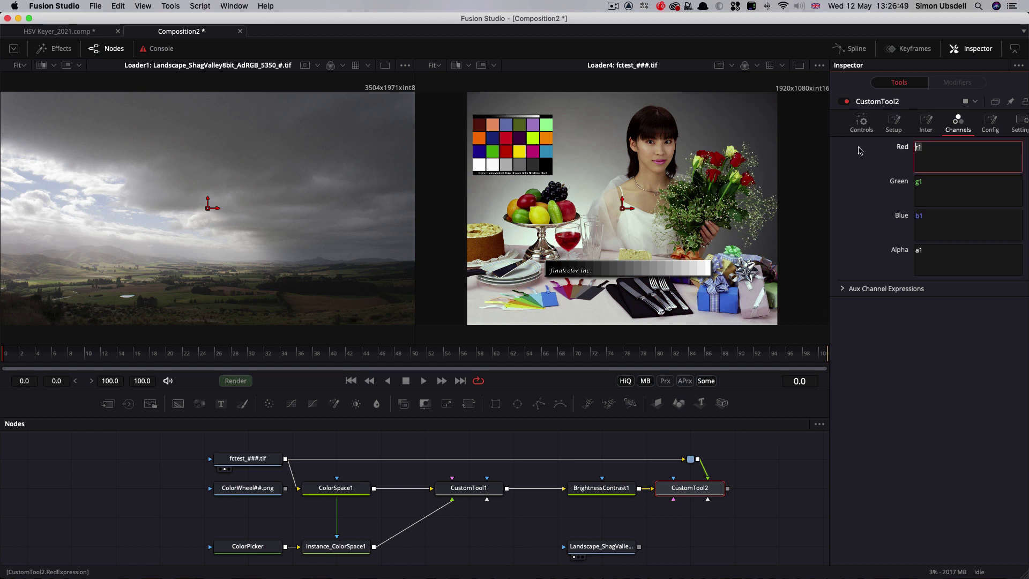
type("c1")
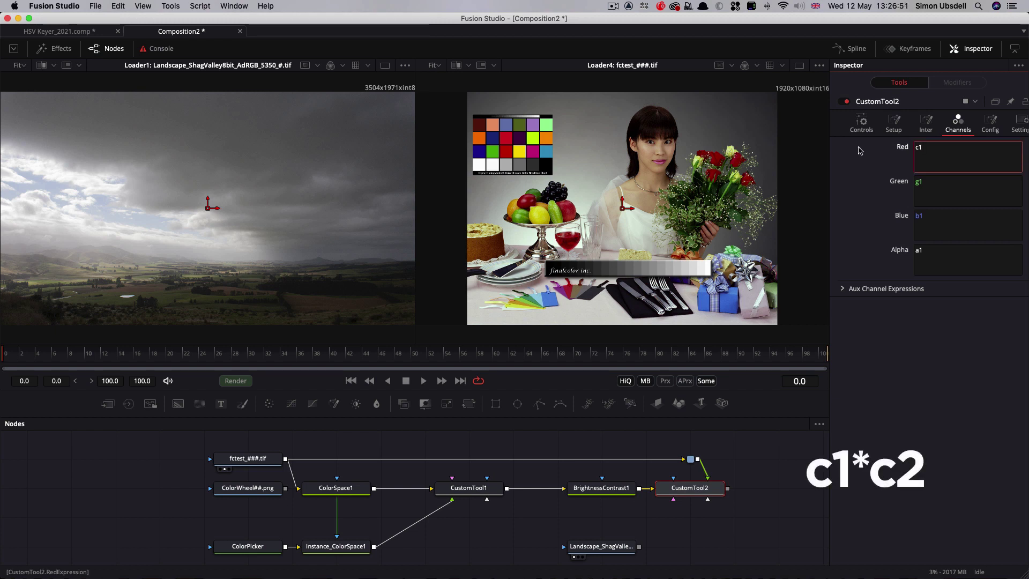
type("*c2")
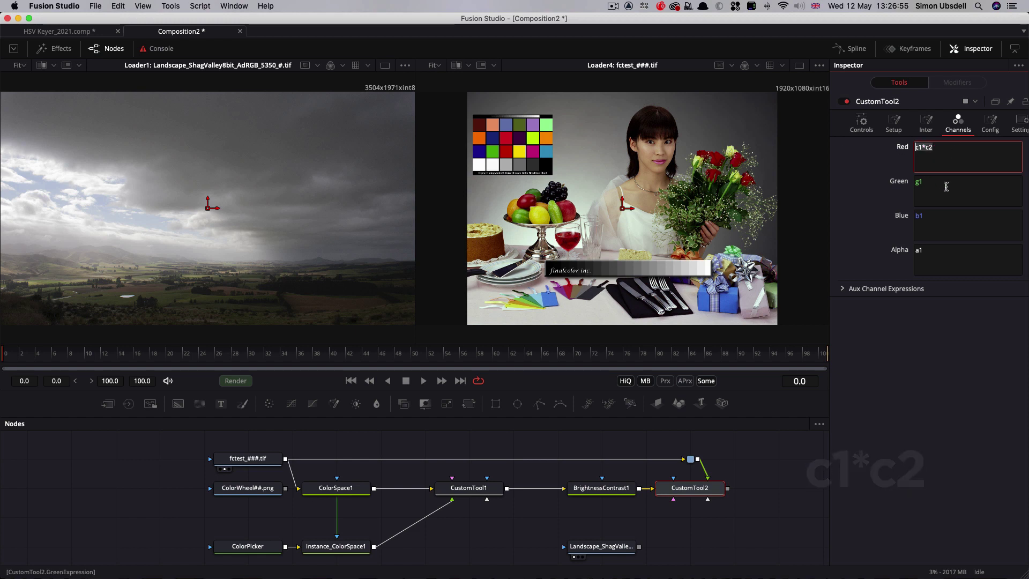
key("Tab")
type("c1*c2")
key("Tab")
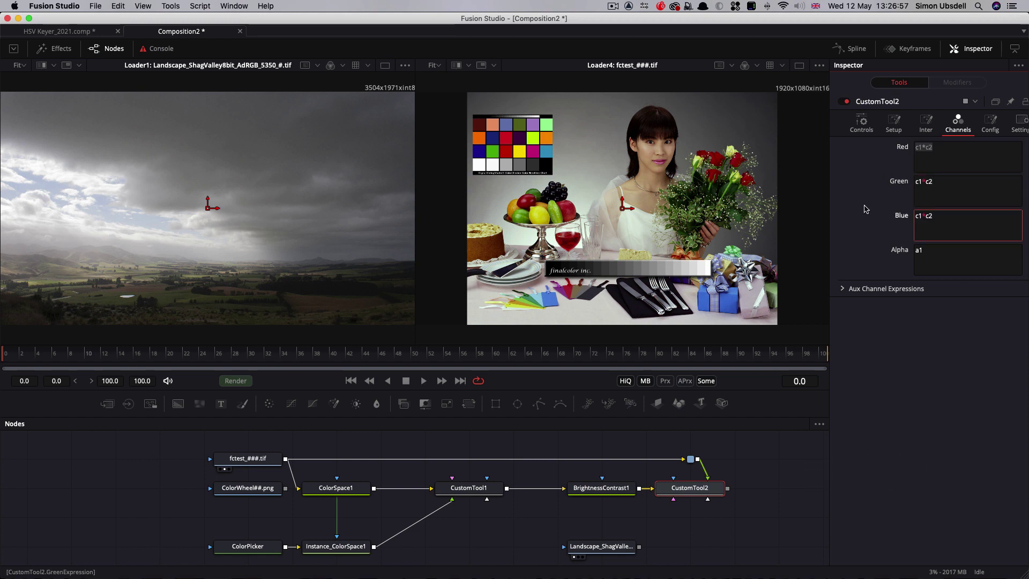
key("2")
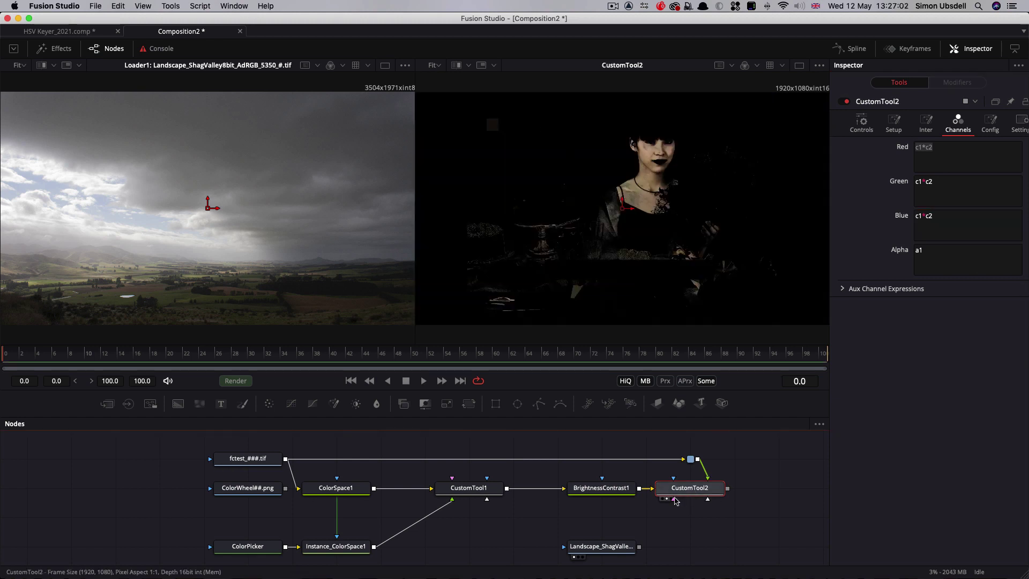
Set CustomTool2's Alpha expression to r1 and view the BrightnessContrast1 matte in the first viewer
left_click(946, 252)
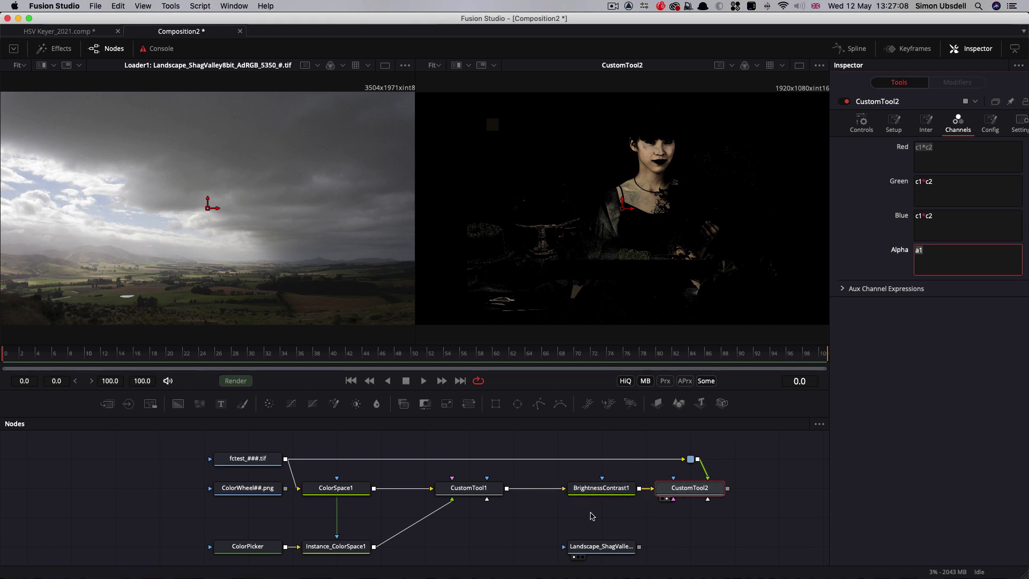
key("1")
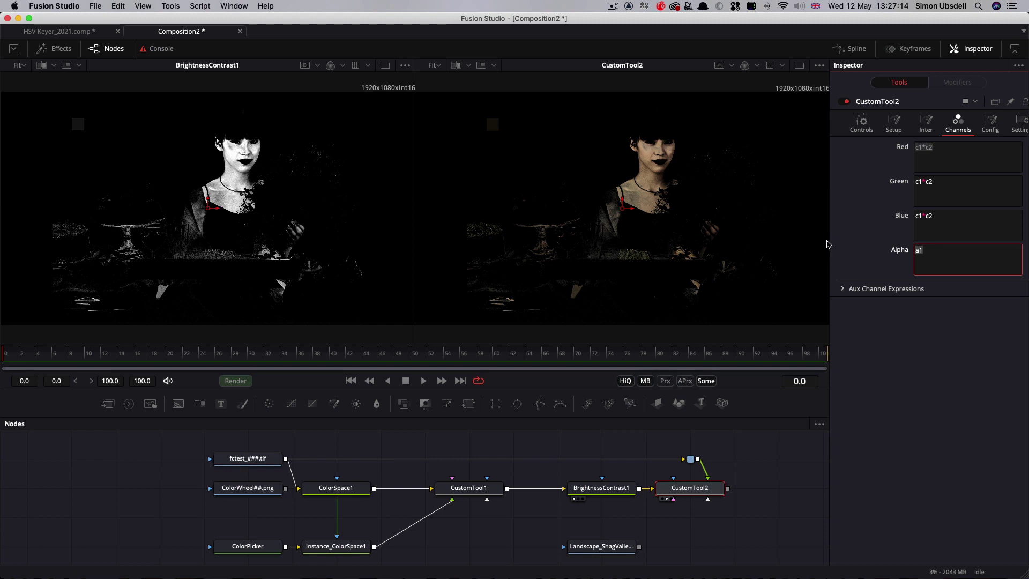
type("r")
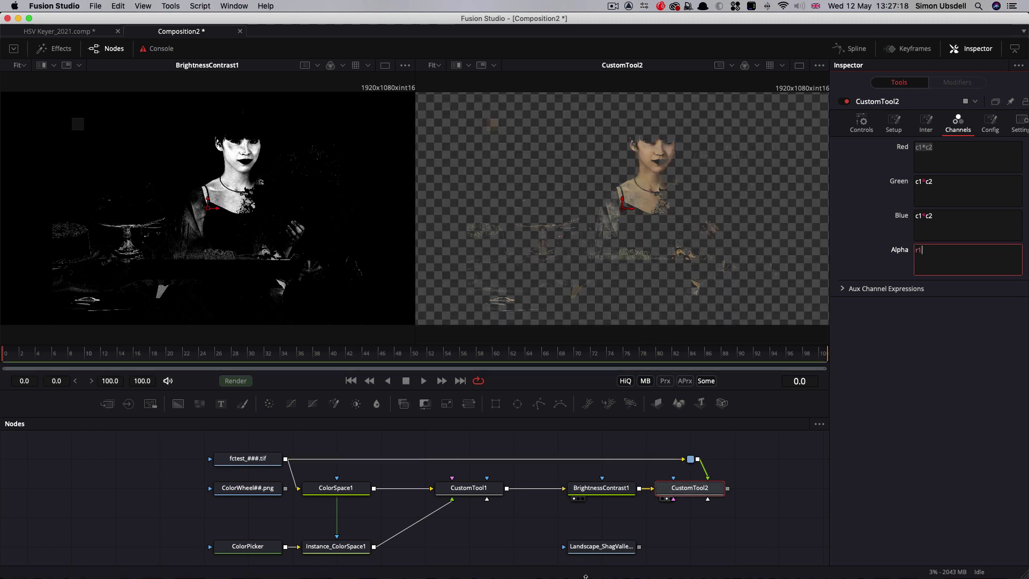
Merge CustomTool2 over the landscape loader, view the result, and set the Merge size to 2.21
left_click_drag(600, 547, 734, 547)
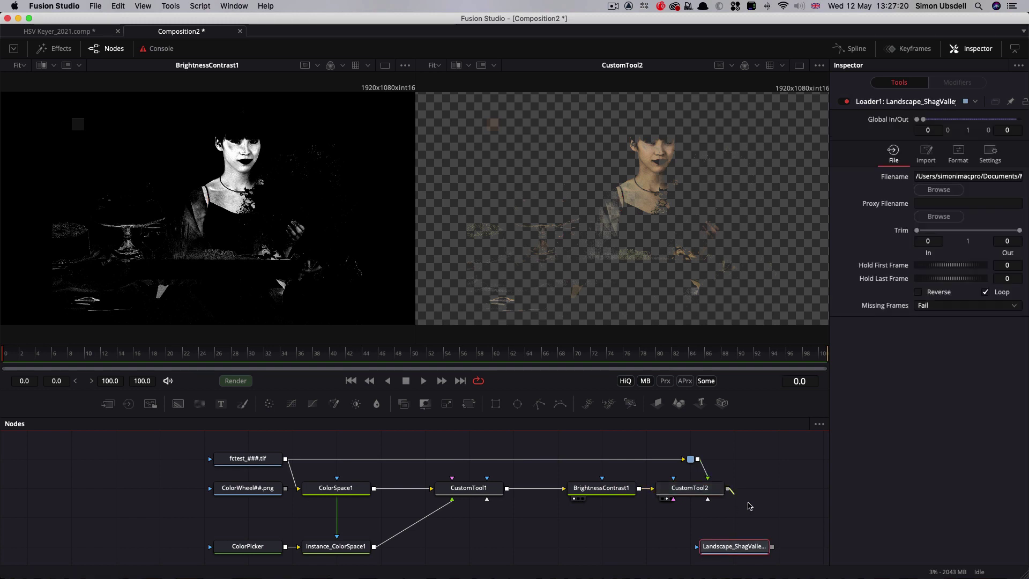
left_click_drag(749, 506, 682, 246)
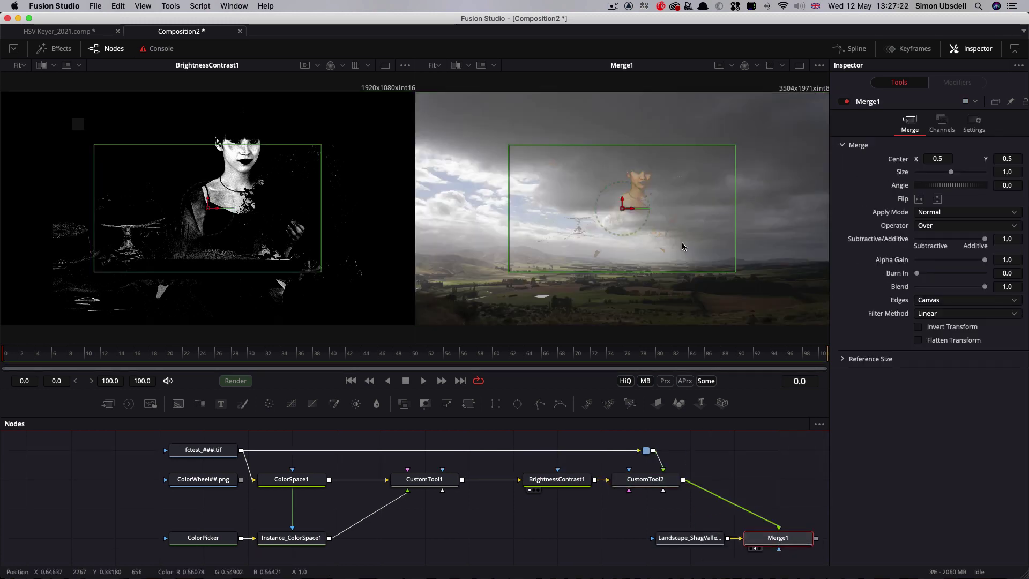
left_click_drag(951, 172, 959, 174)
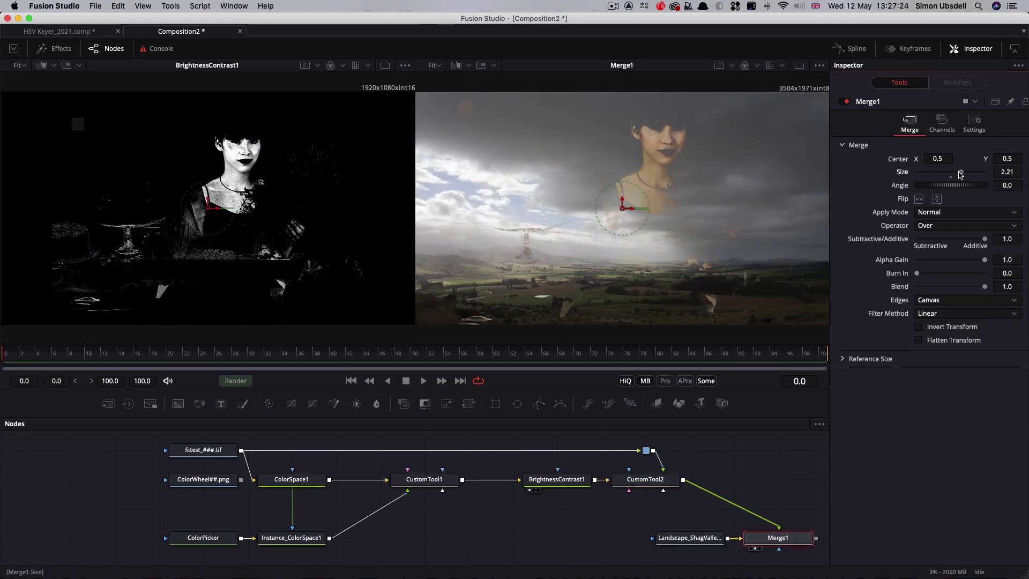
Line up the landscape loader and Merge1 in the flow beneath CustomTool2
left_click_drag(671, 538, 581, 538)
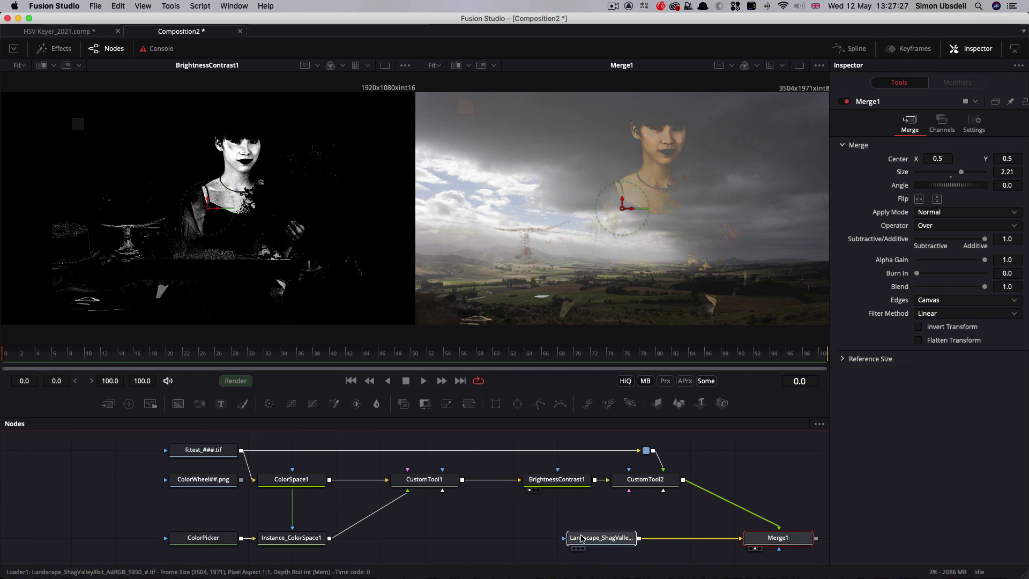
left_click_drag(778, 537, 691, 538)
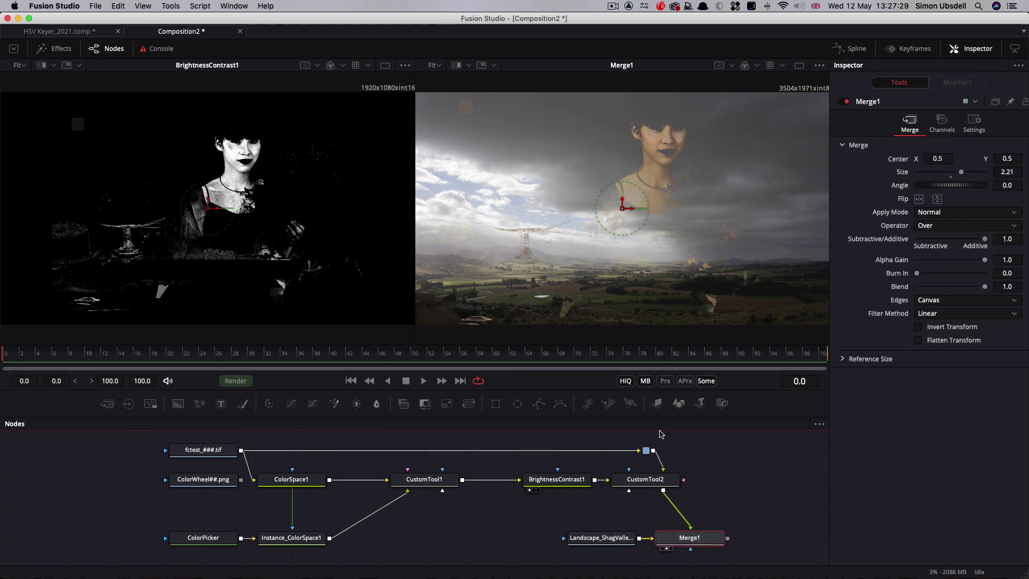
Set BrightnessContrast1's Low to 0.0 and High to 0.461, and enable both black and white clipping
left_click(557, 479)
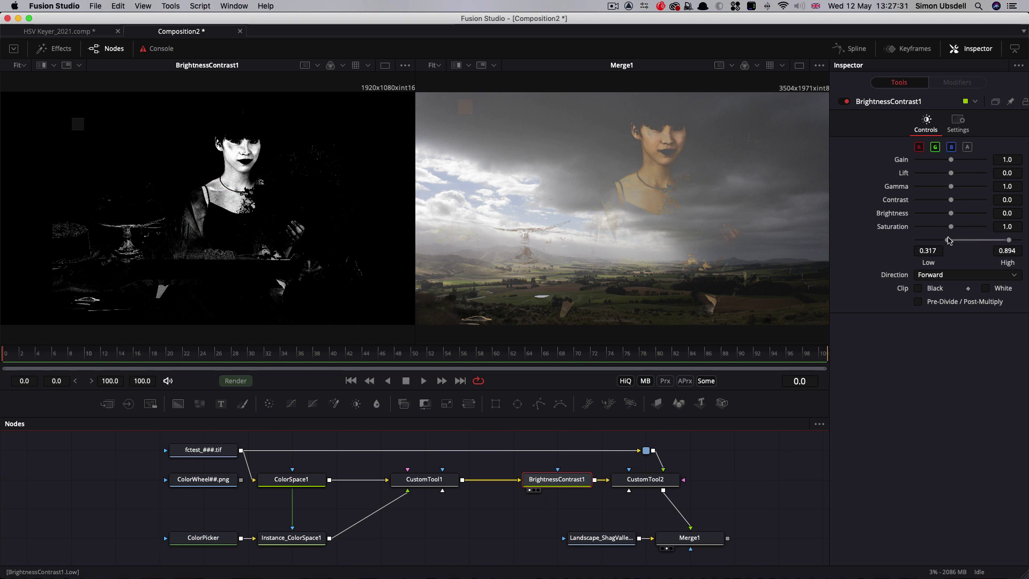
left_click_drag(949, 240, 914, 243)
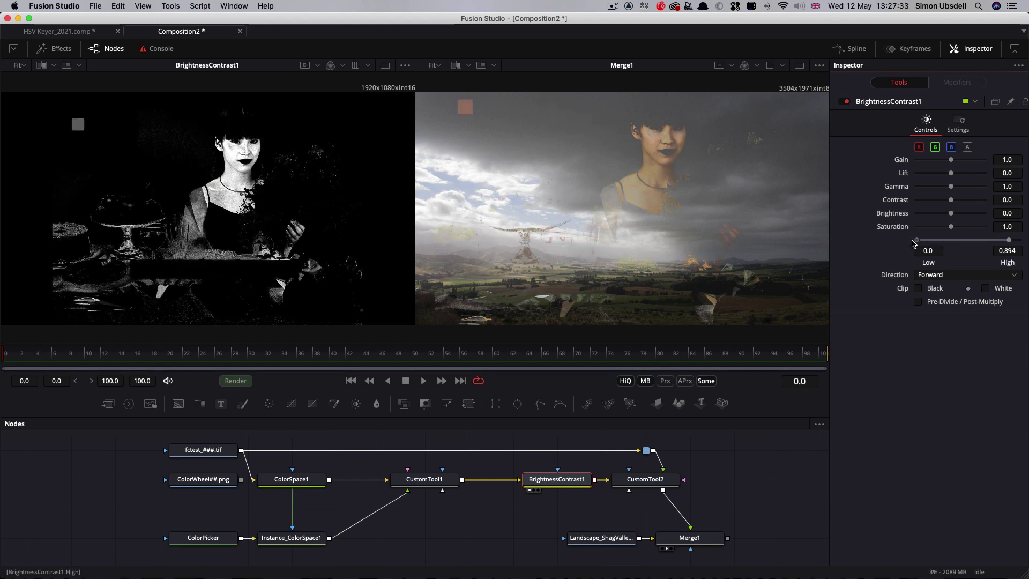
left_click_drag(1009, 241, 977, 245)
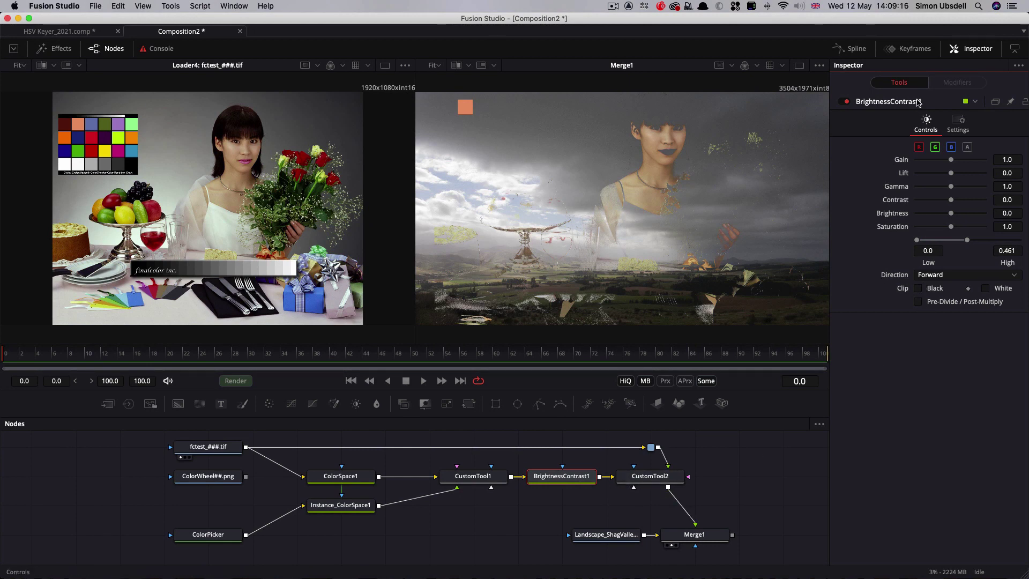
left_click(918, 290)
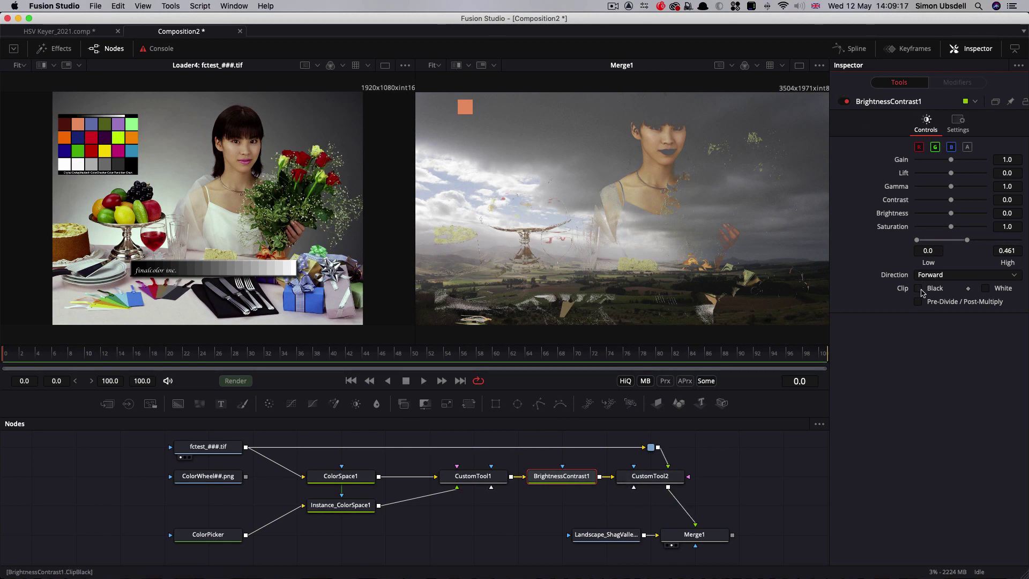
left_click(986, 289)
Make room after CustomTool1 and insert a Blur node before BrightnessContrast1 with a blur size of 20.5
left_click_drag(747, 552, 624, 478)
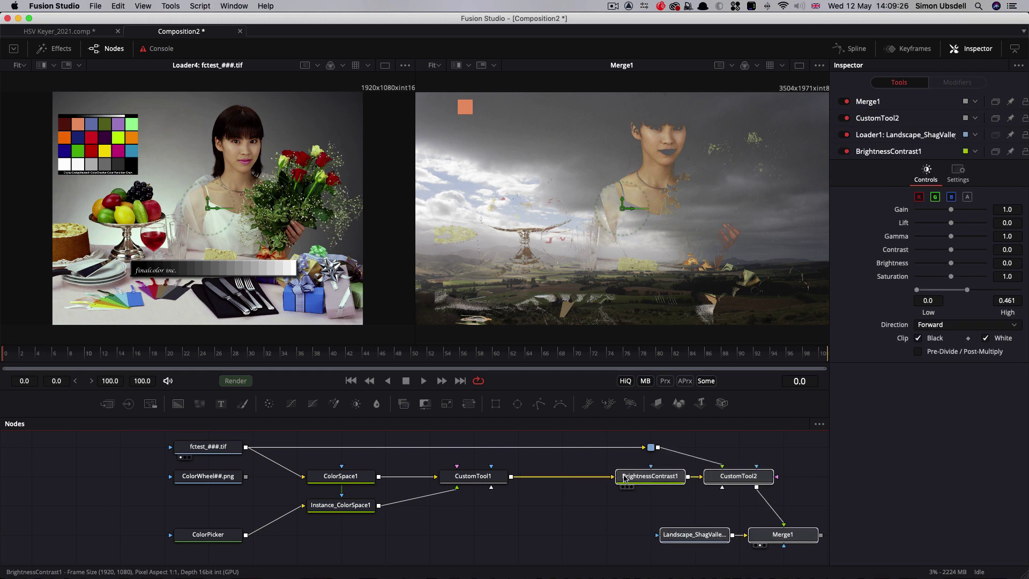
left_click(477, 478)
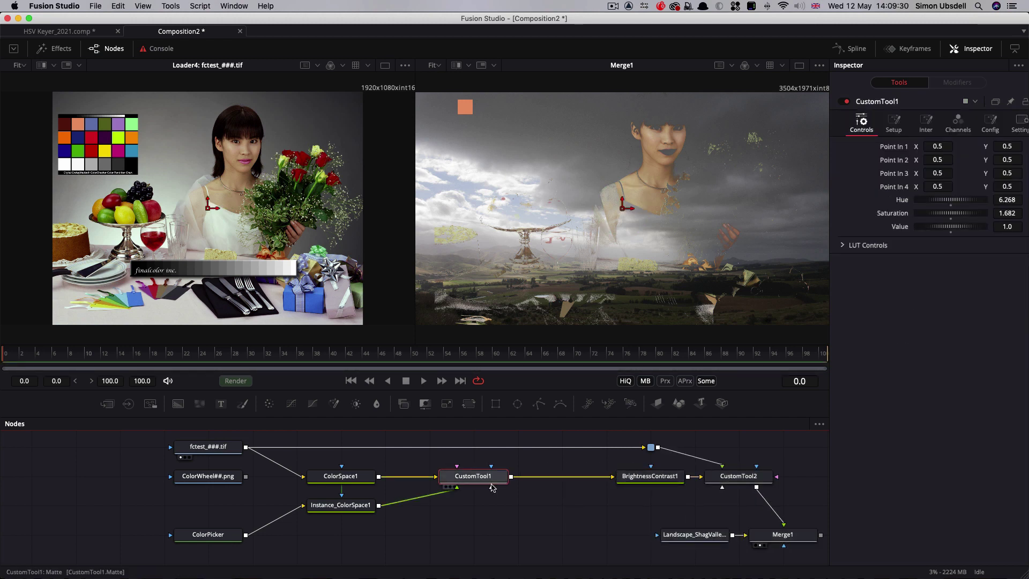
key("shift+space")
type("b")
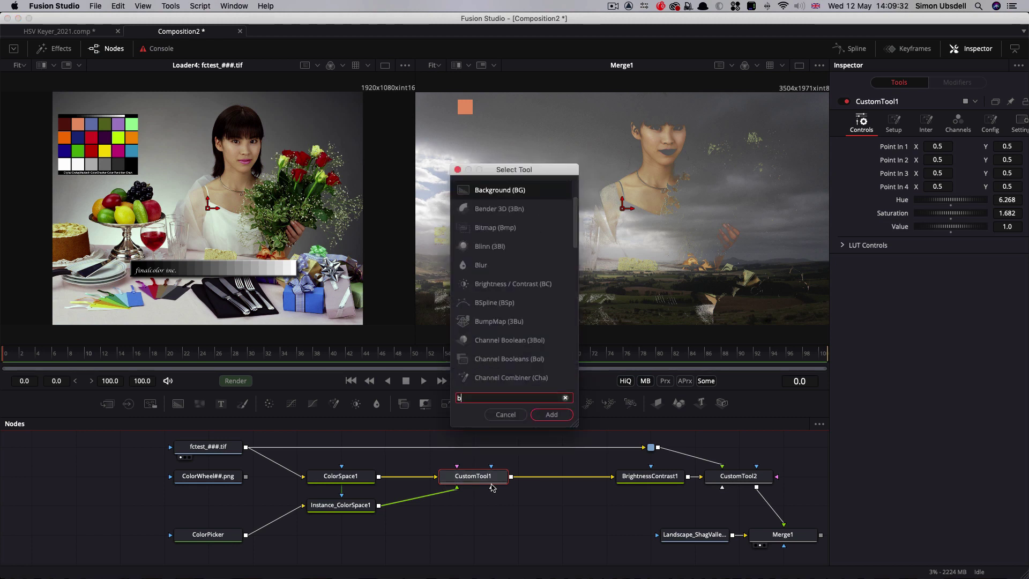
type("lur")
key("Return")
left_click_drag(917, 188, 935, 191)
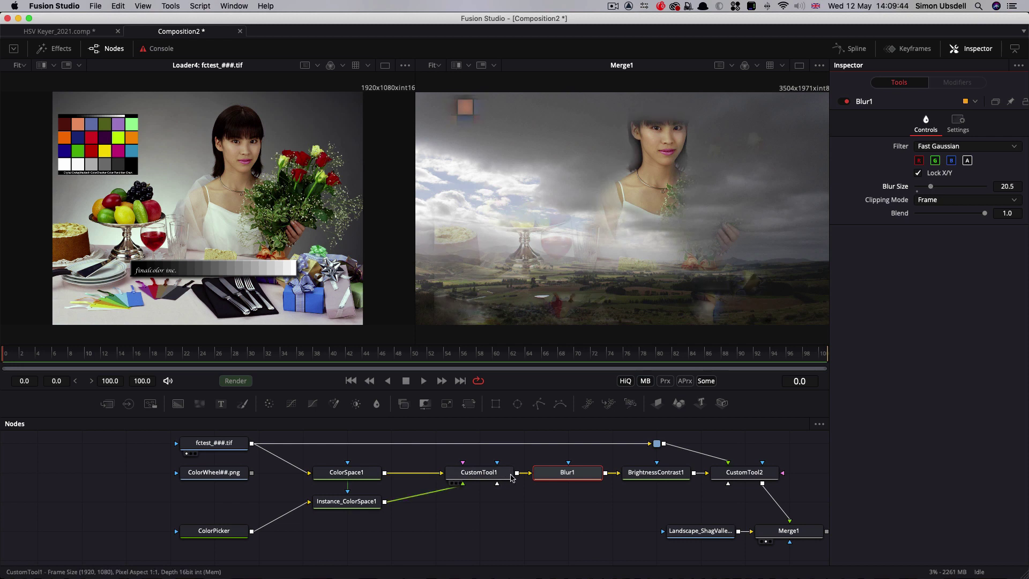
View the BrightnessContrast1 matte and set its Low to 0.044 and High to 0.483
key("1")
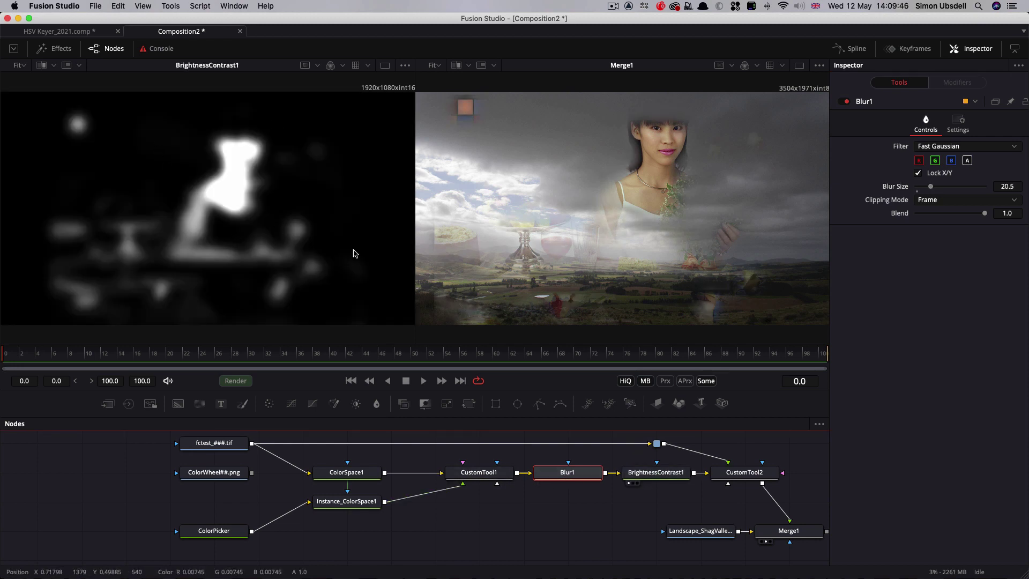
left_click(652, 472)
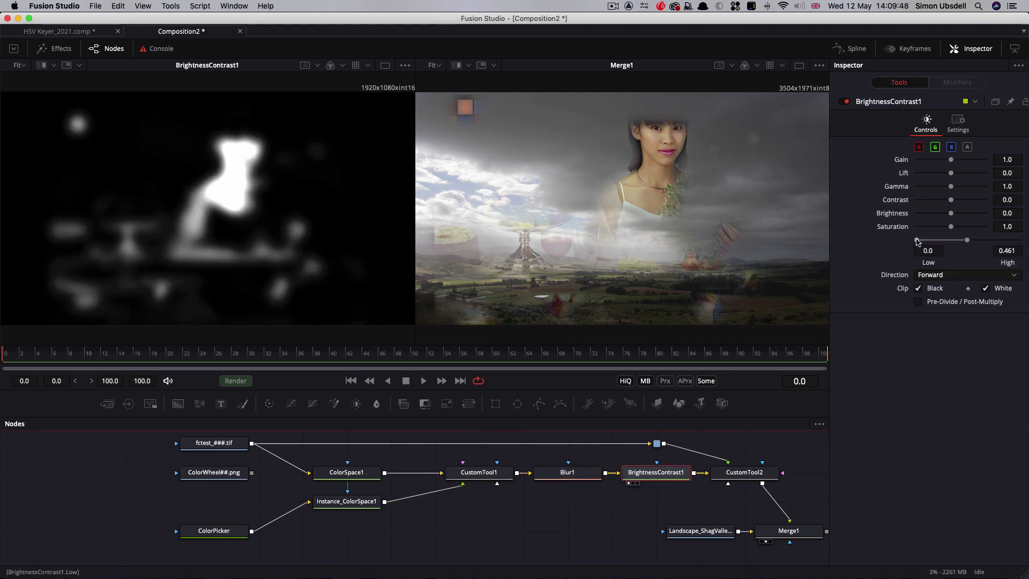
left_click_drag(917, 241, 971, 243)
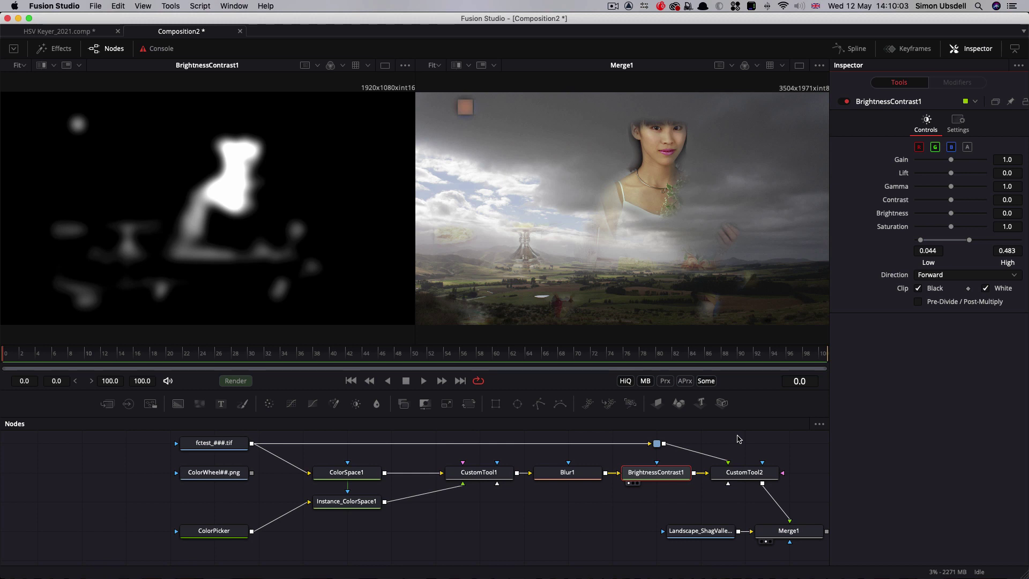
Move the pipe router to sit directly above CustomTool2
left_click_drag(656, 444, 745, 444)
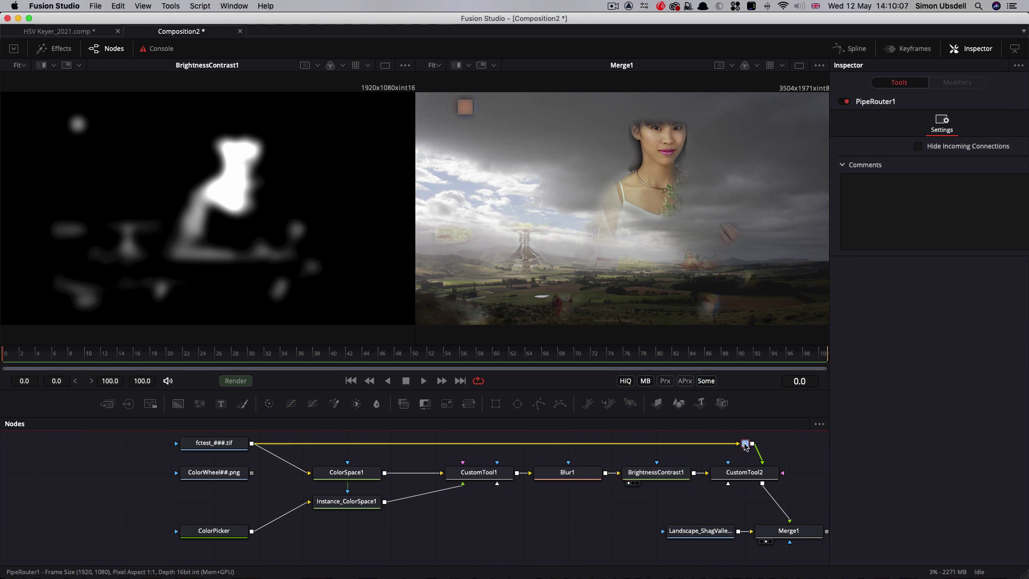